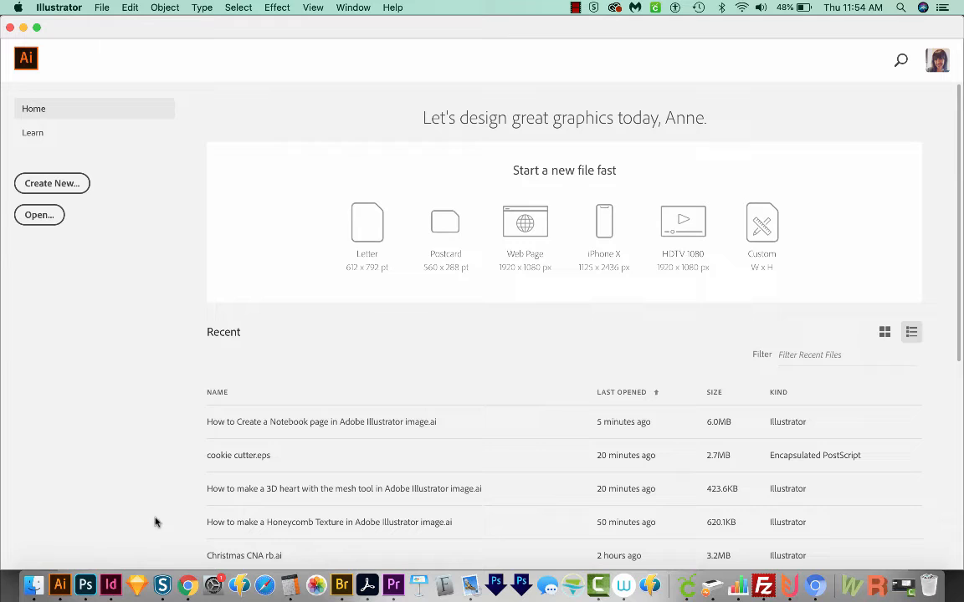
- Create a new blank Letter-size document from the Print presets
{"action": "left_click", "coordinate": [59, 185]}
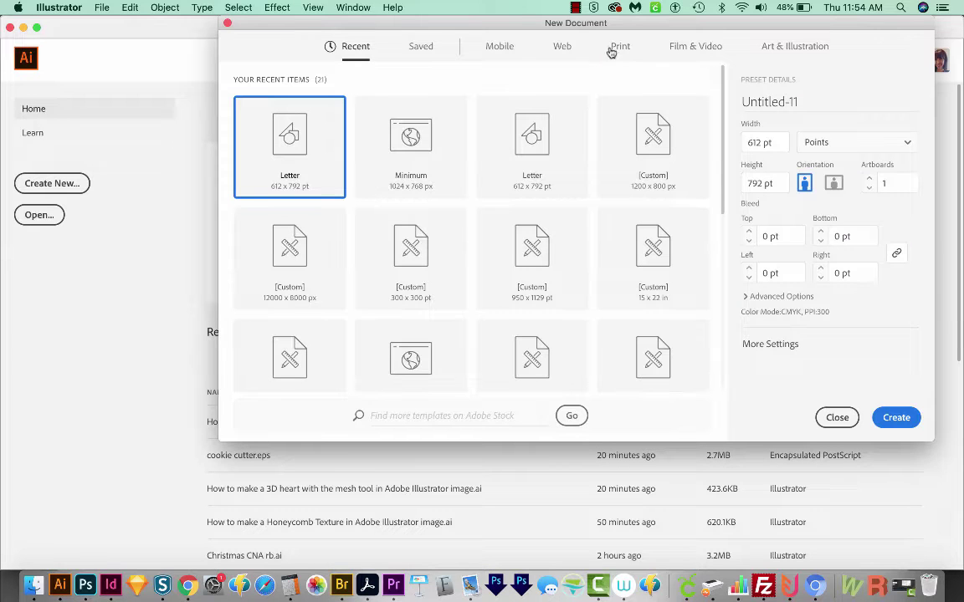
{"action": "left_click", "coordinate": [619, 47]}
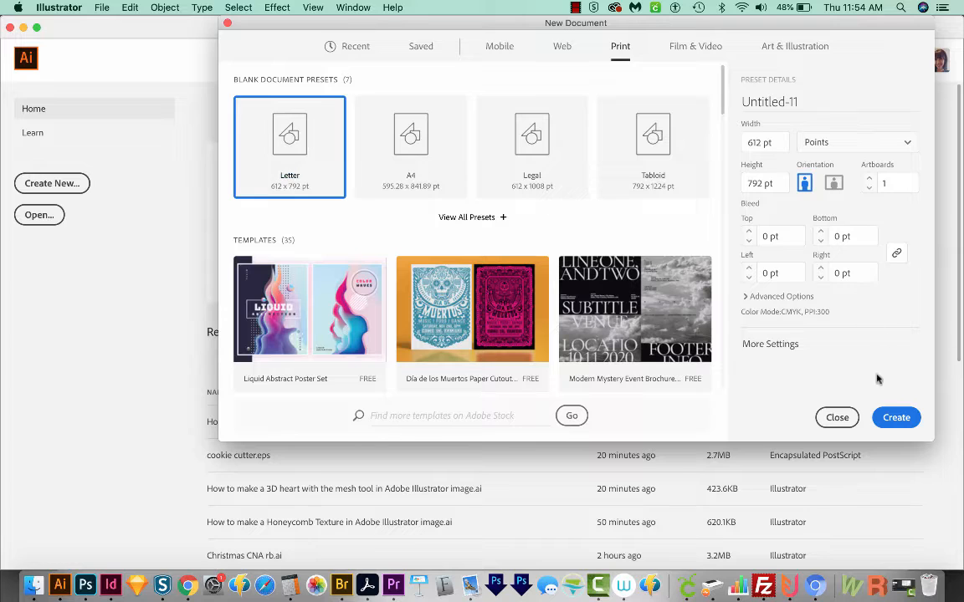
{"action": "left_click", "coordinate": [896, 417]}
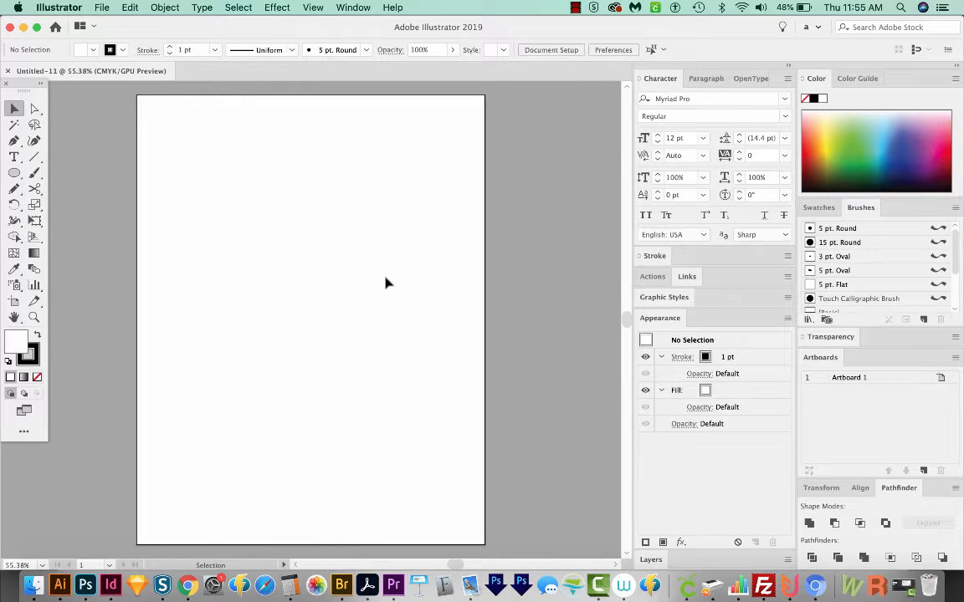
- Download the free Danken Stripes font zip and reveal it in the Downloads folder
{"action": "left_click", "coordinate": [188, 584]}
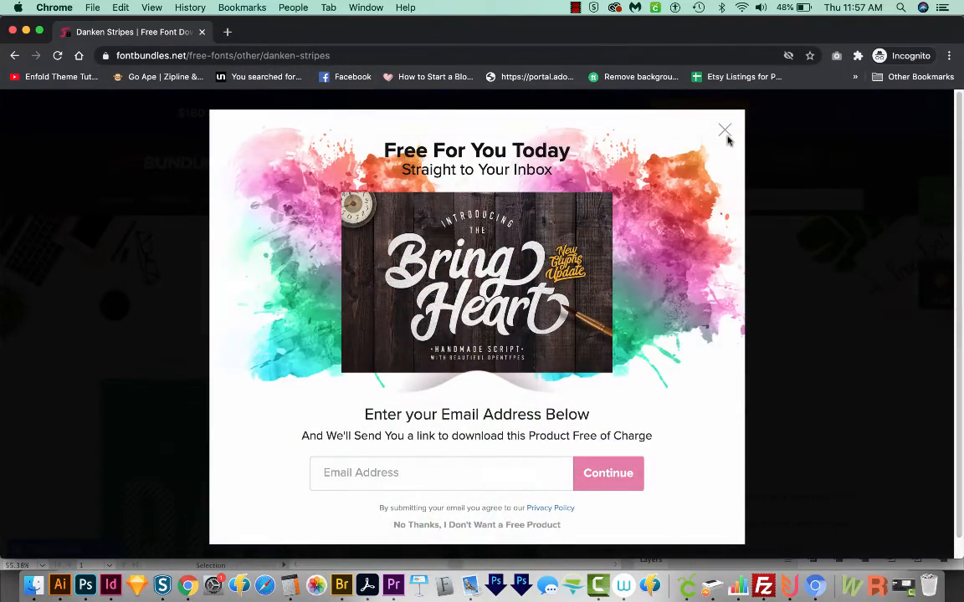
{"action": "left_click", "coordinate": [725, 129]}
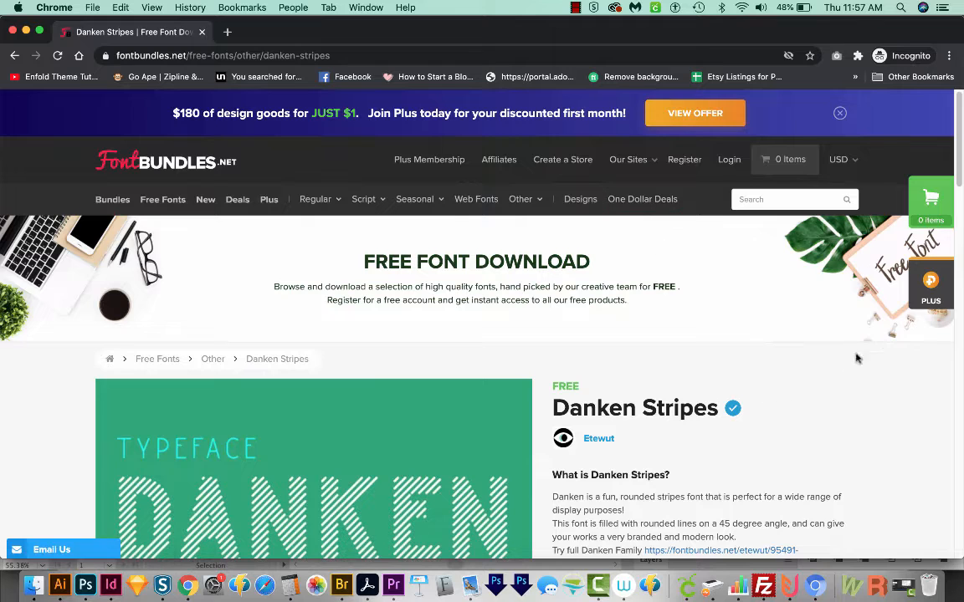
{"action": "scroll", "coordinate": [807, 393], "scroll_direction": "down", "scroll_amount": 6}
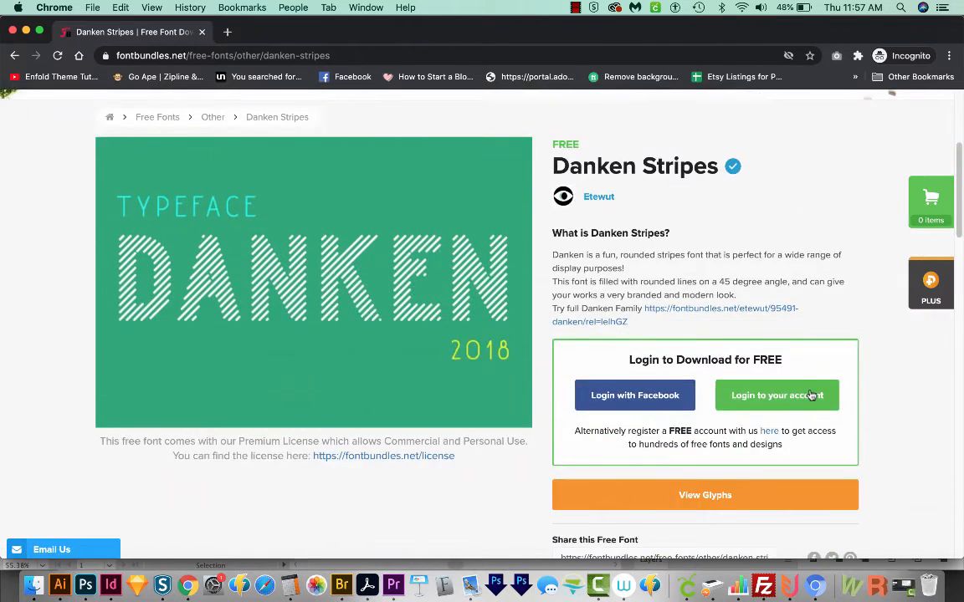
{"action": "scroll", "coordinate": [710, 296], "scroll_direction": "up", "scroll_amount": 1}
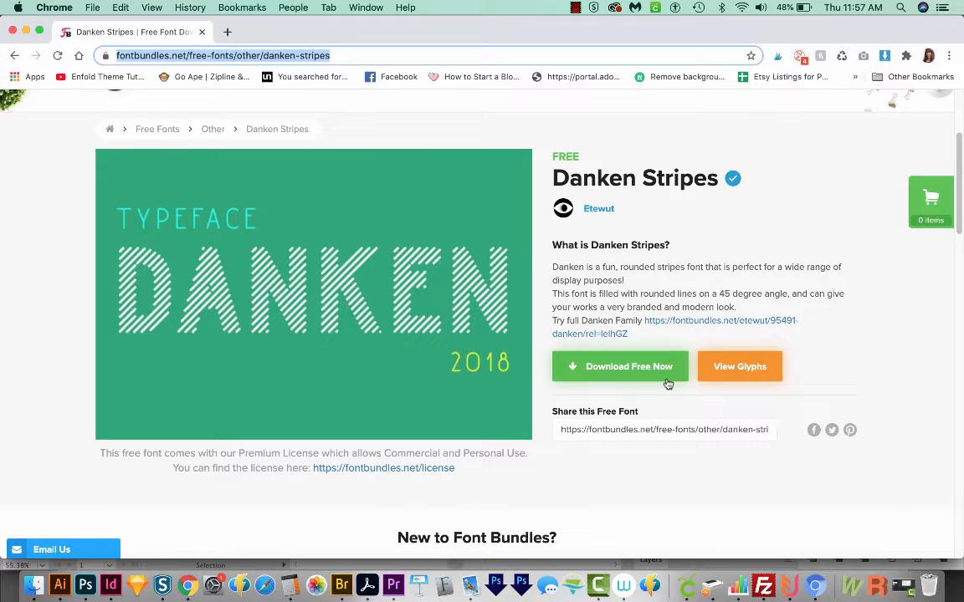
{"action": "left_click", "coordinate": [627, 365]}
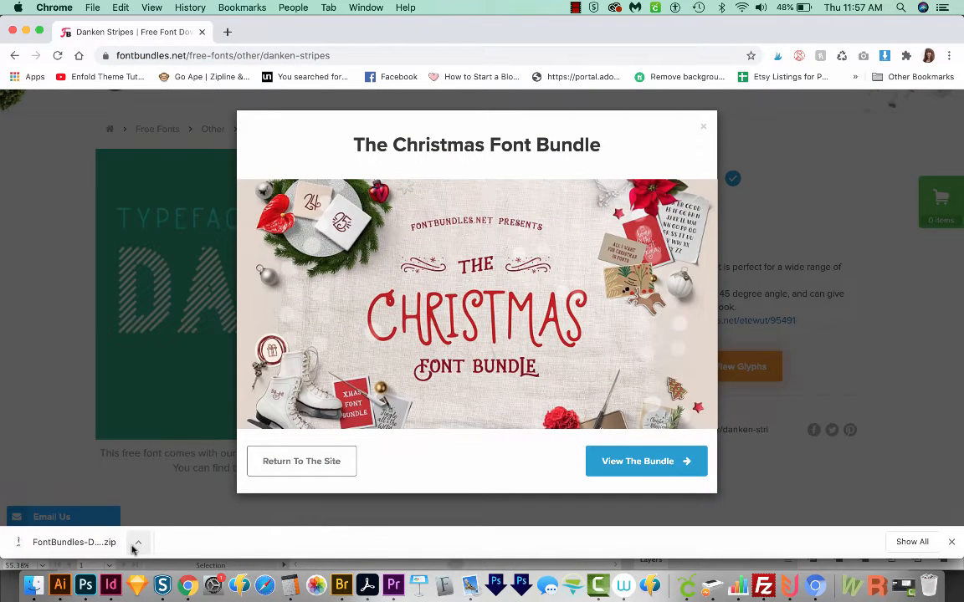
{"action": "left_click", "coordinate": [139, 542]}
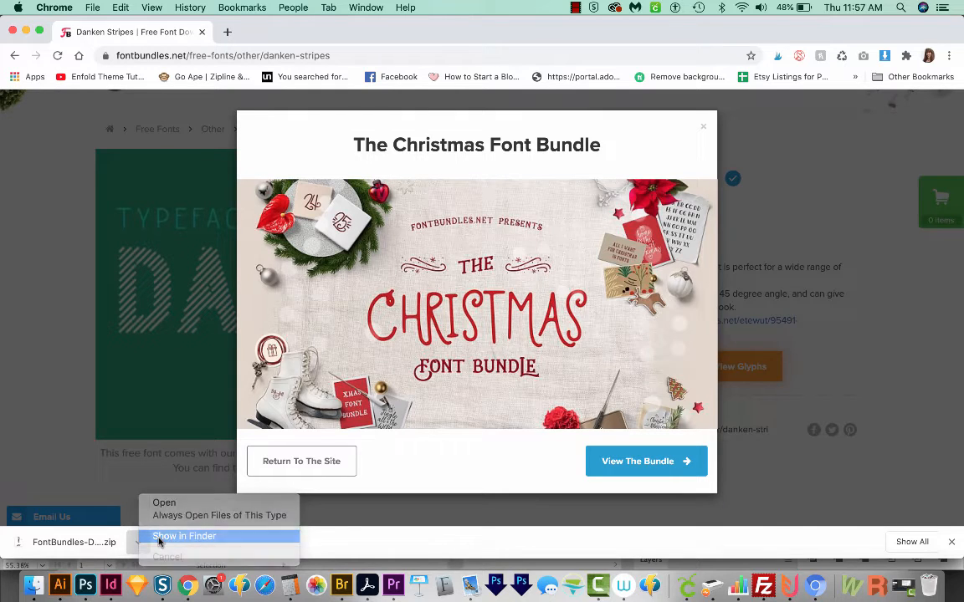
{"action": "left_click", "coordinate": [184, 536]}
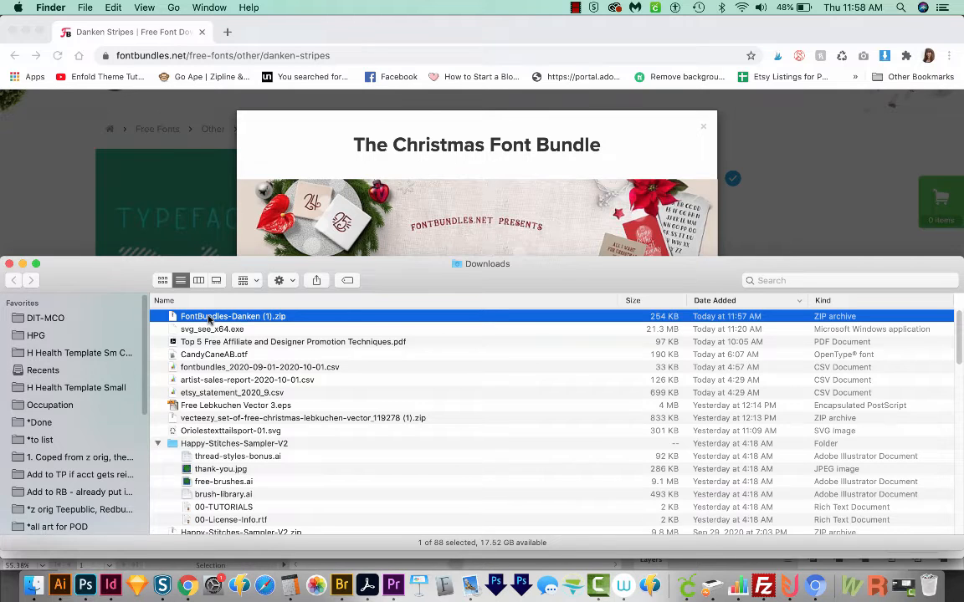
- Install the Danken Regular Stripes Rounded .otf via Font Book and return to Illustrator
{"action": "double_click", "coordinate": [209, 316]}
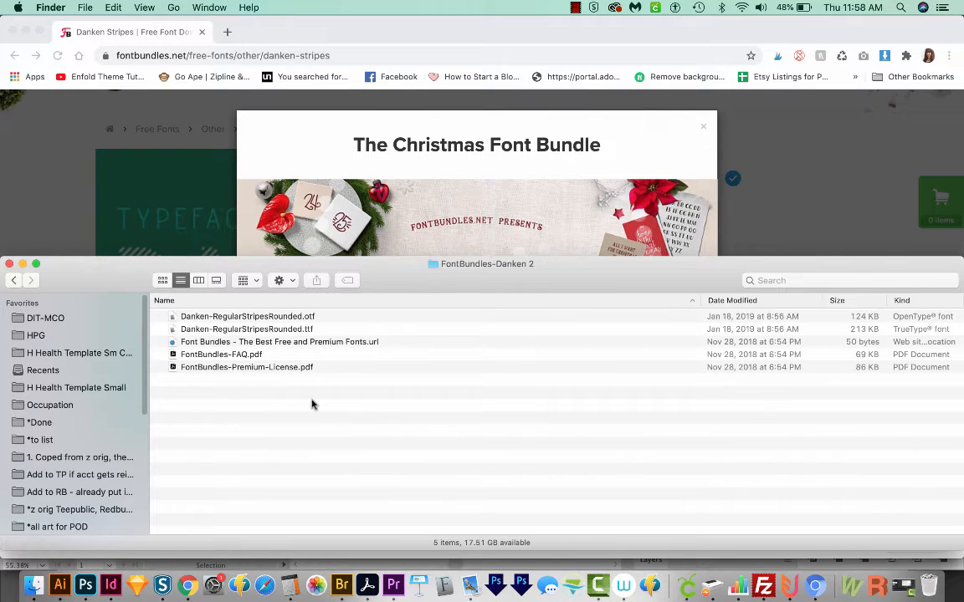
{"action": "double_click", "coordinate": [287, 317]}
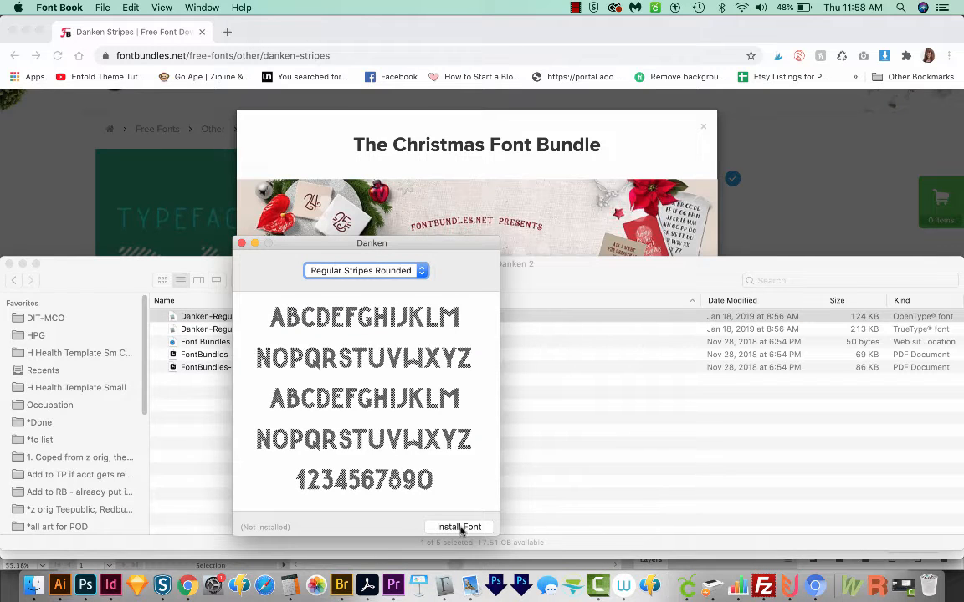
{"action": "left_click", "coordinate": [458, 526]}
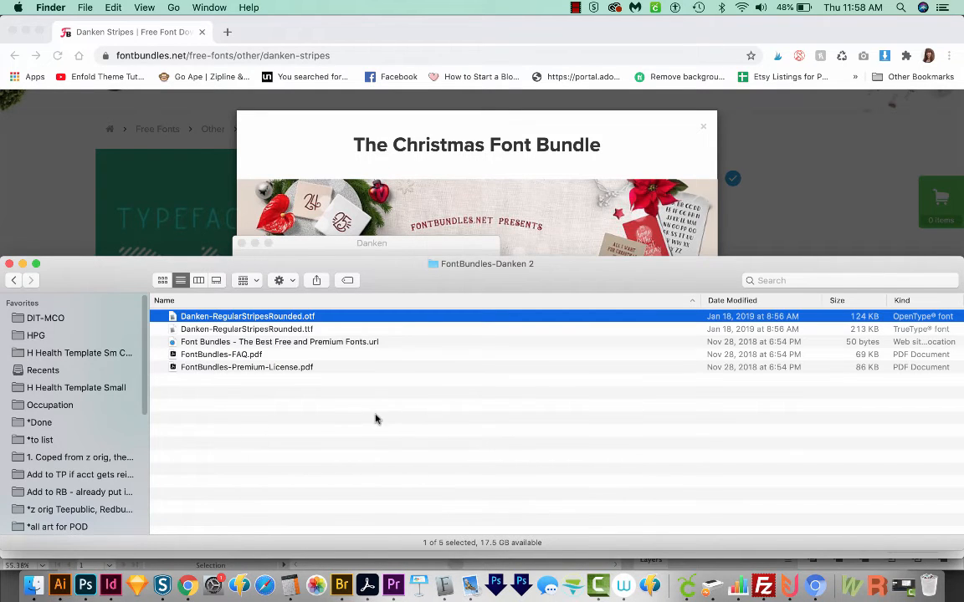
{"action": "left_click", "coordinate": [12, 281]}
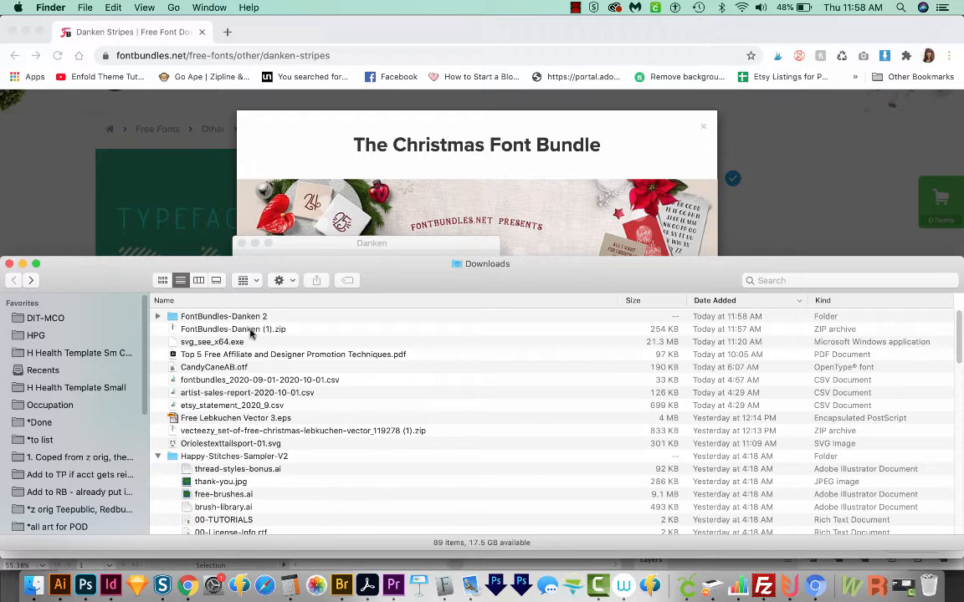
{"action": "left_click", "coordinate": [59, 585]}
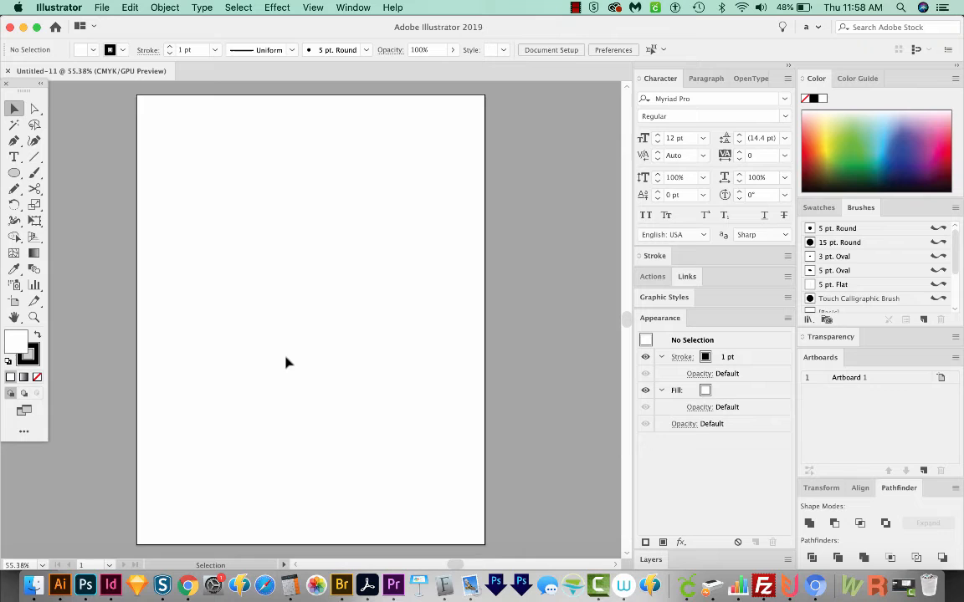
- Add a THREAD text object, enlarge it to about 130 pt and place it near the top
{"action": "key", "text": "t"}
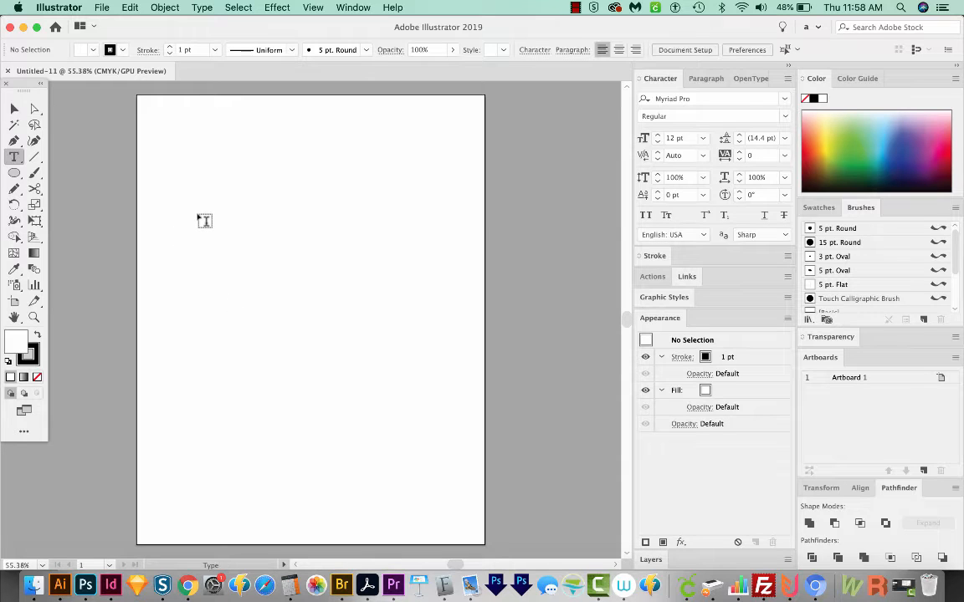
{"action": "left_click", "coordinate": [202, 227]}
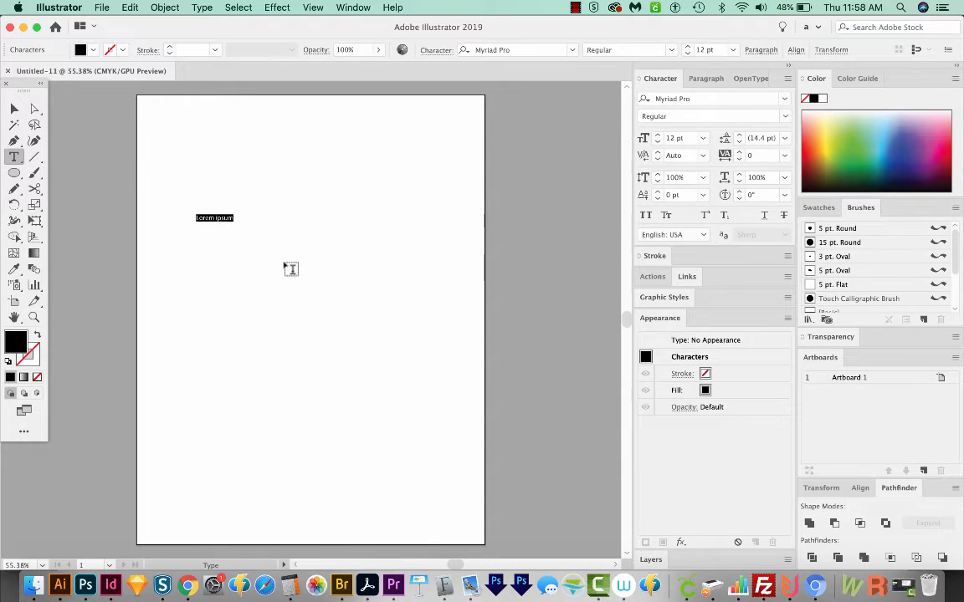
{"action": "type", "text": "THREAD"}
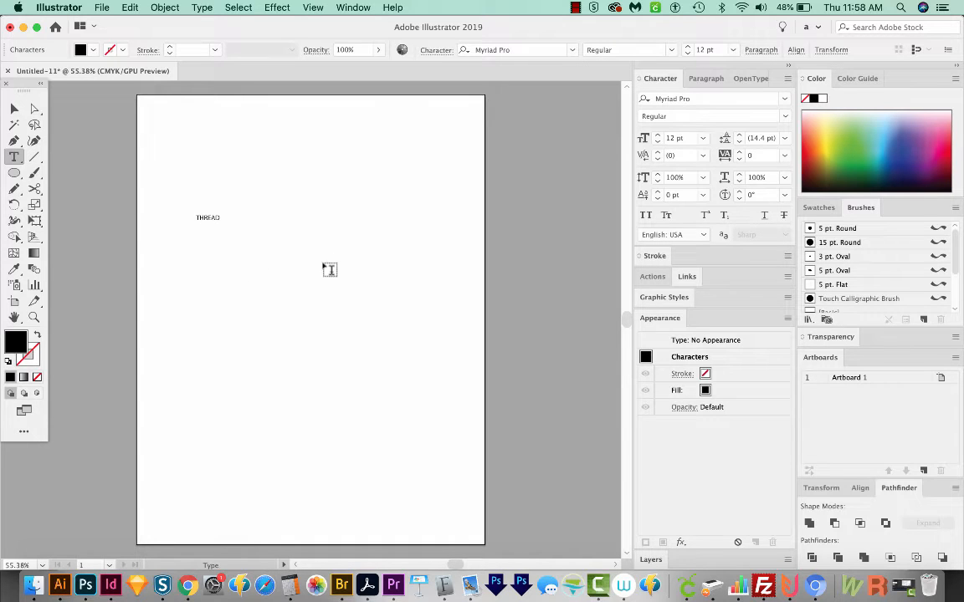
{"action": "left_click", "coordinate": [15, 108]}
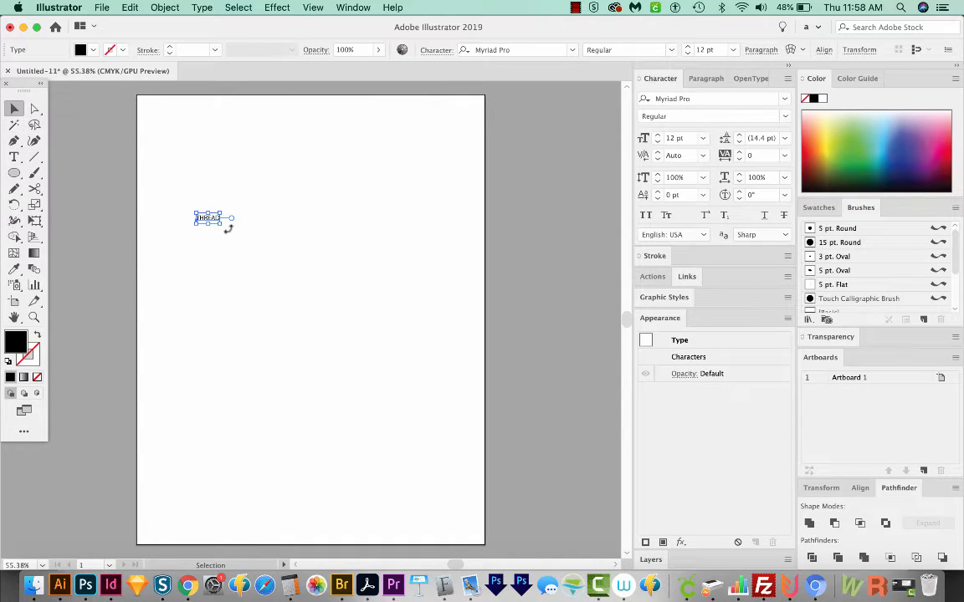
{"action": "left_click_drag", "start_coordinate": [224, 223], "coordinate": [452, 424]}
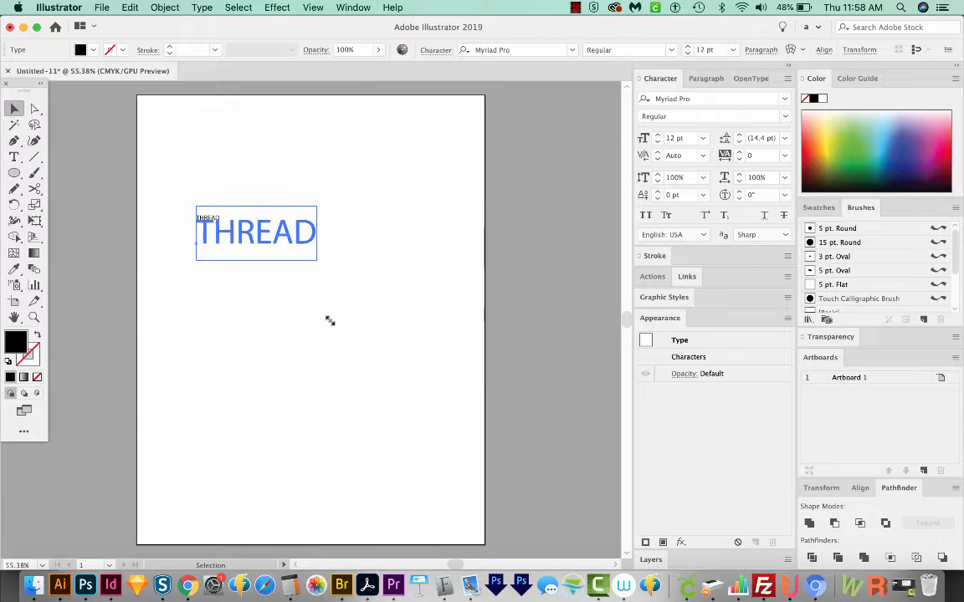
{"action": "left_click_drag", "start_coordinate": [410, 284], "coordinate": [381, 233]}
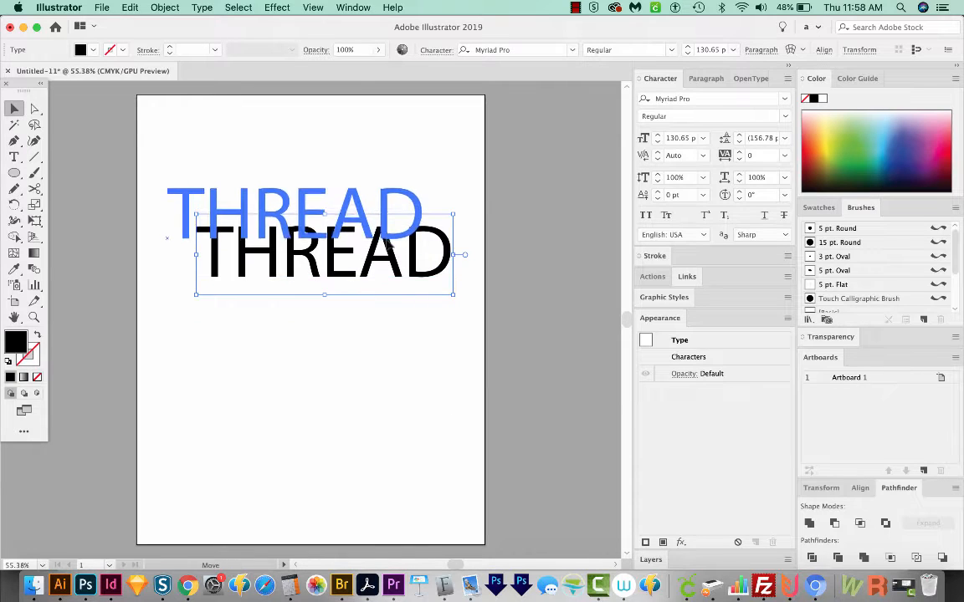
- Apply the Danken Regular Stripes Rounded font and nudge THREAD slightly up and left
{"action": "left_click", "coordinate": [502, 49]}
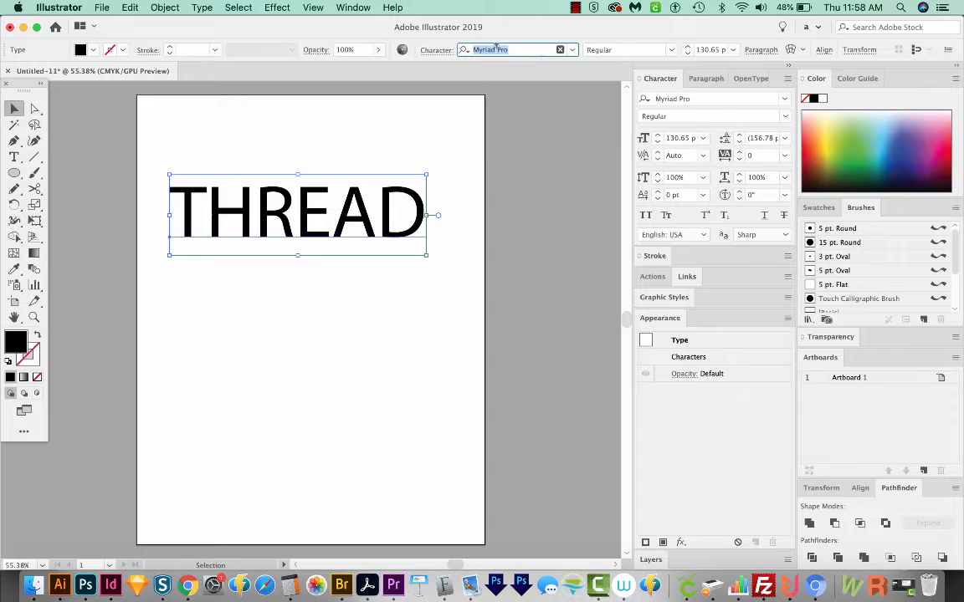
{"action": "type", "text": "da"}
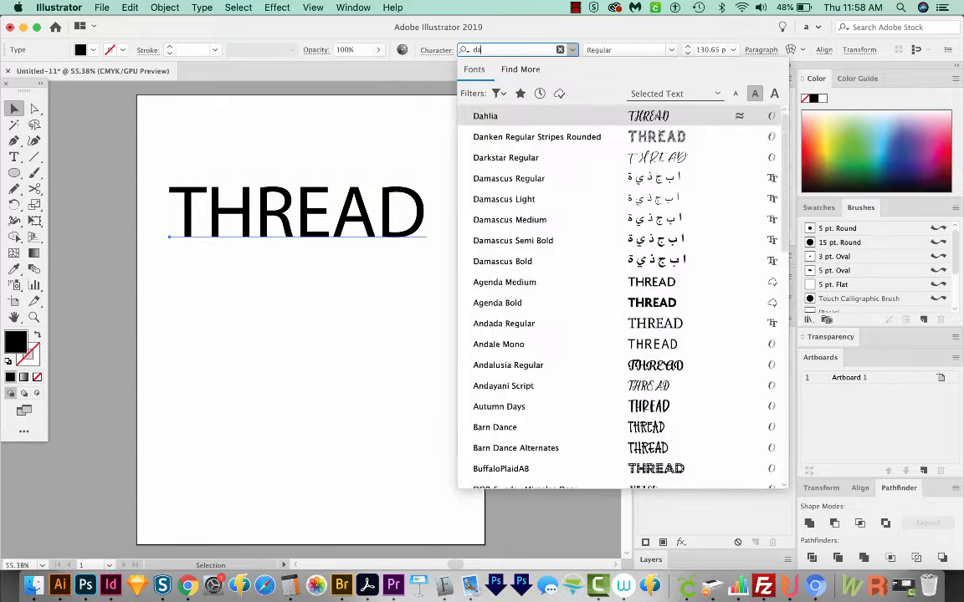
{"action": "type", "text": "nke"}
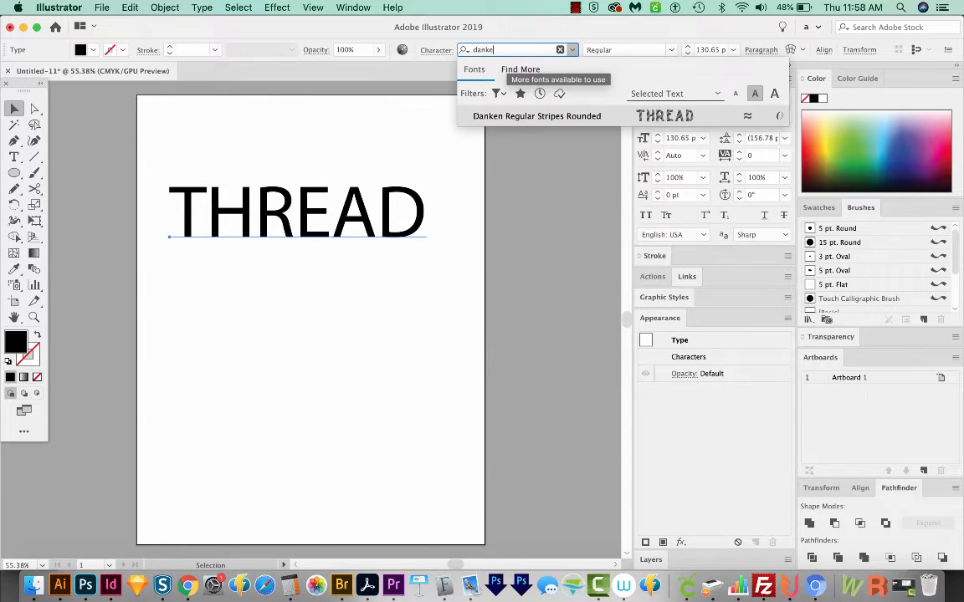
{"action": "left_click", "coordinate": [536, 115]}
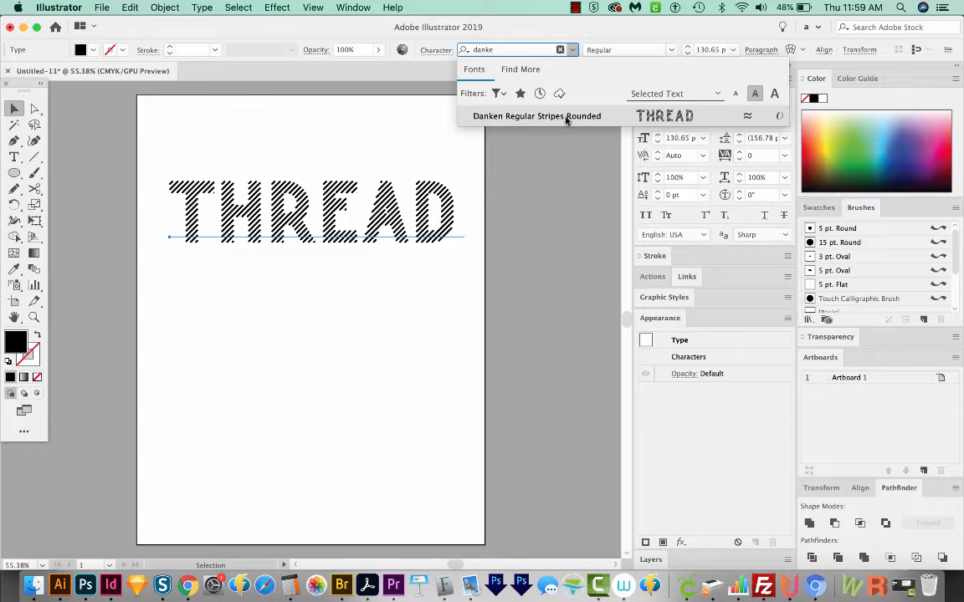
{"action": "left_click", "coordinate": [567, 120]}
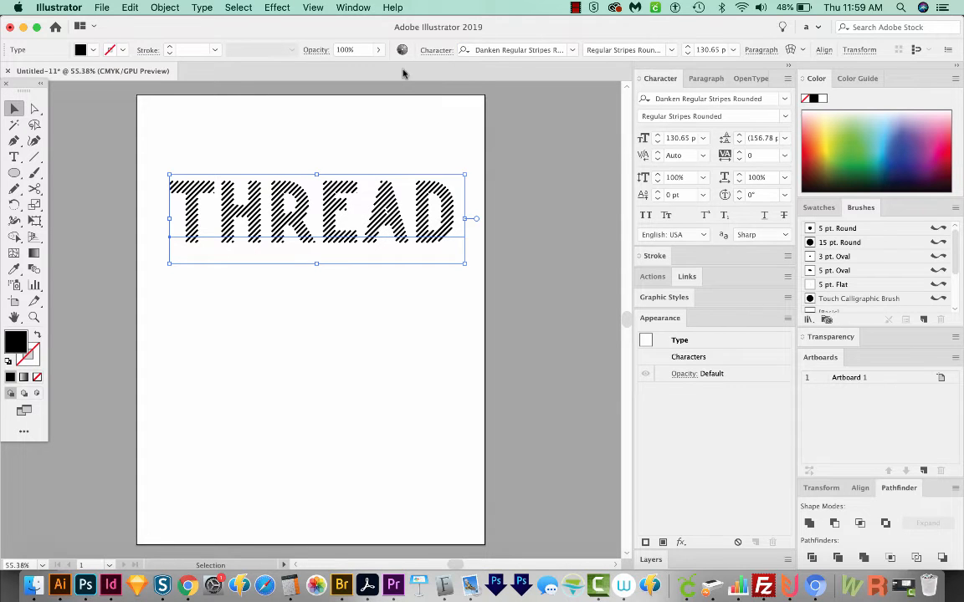
{"action": "left_click", "coordinate": [353, 7]}
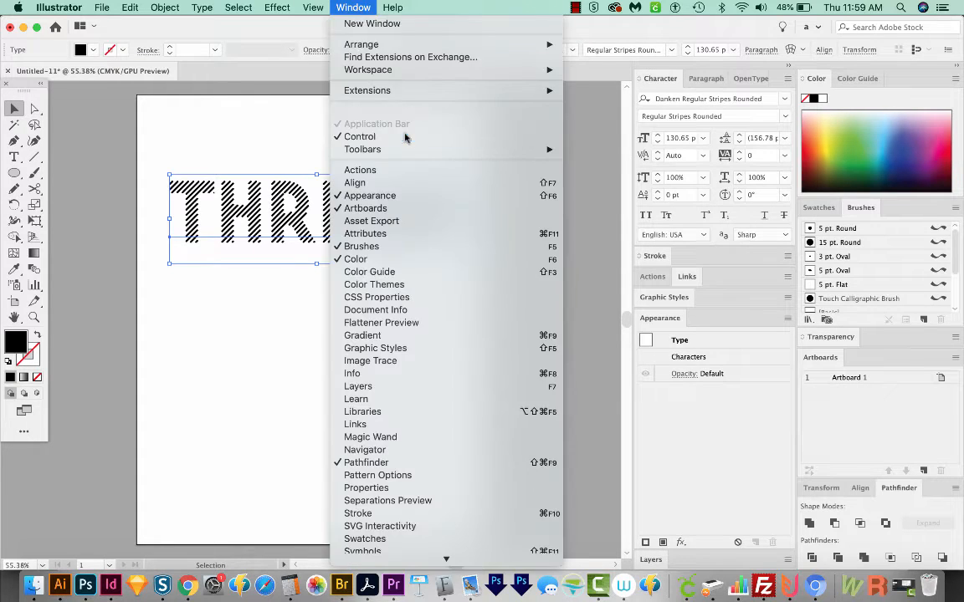
{"action": "left_click", "coordinate": [393, 168]}
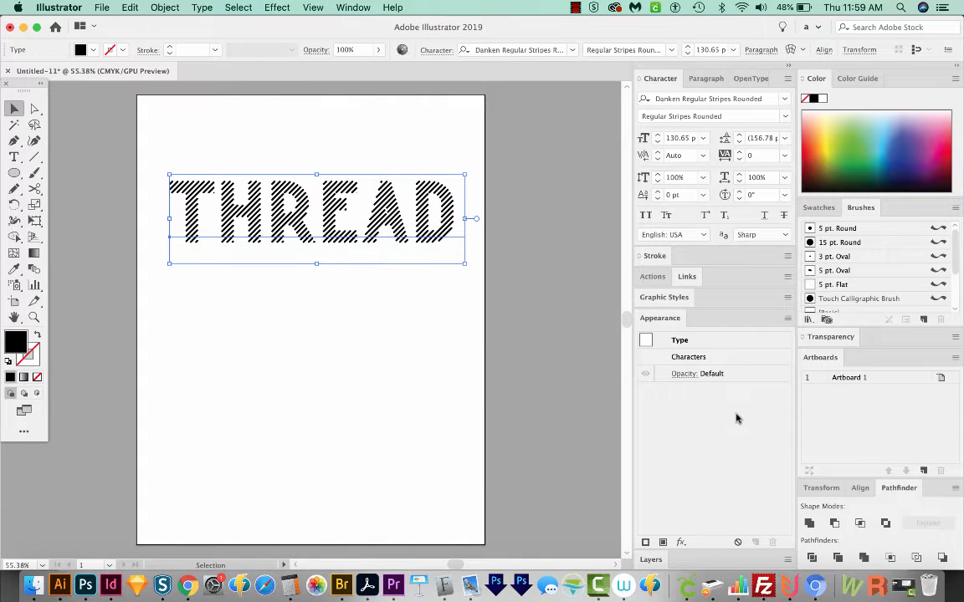
{"action": "left_click", "coordinate": [354, 7]}
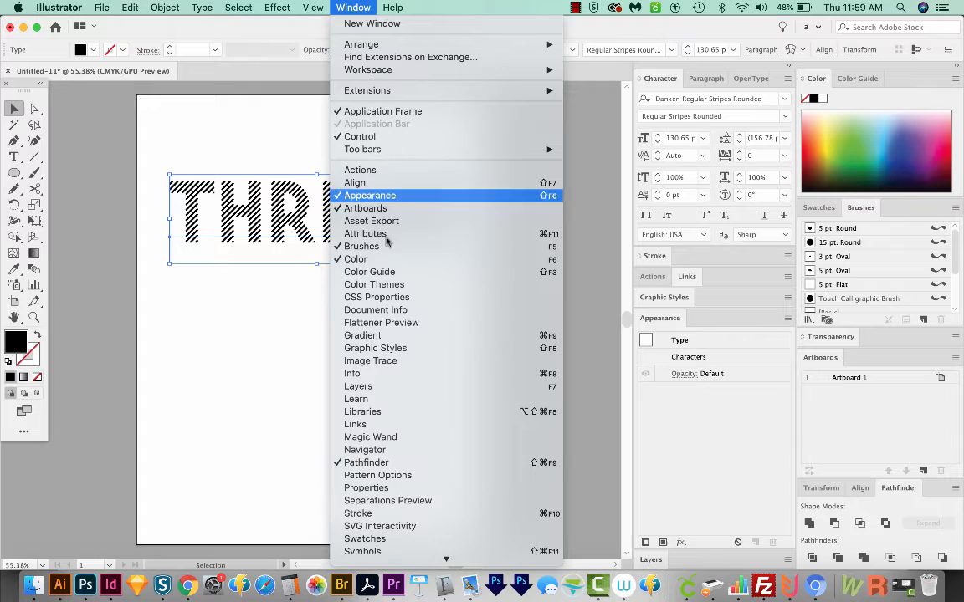
{"action": "scroll", "coordinate": [394, 251], "scroll_direction": "down", "scroll_amount": 2}
{"action": "left_click", "coordinate": [267, 343]}
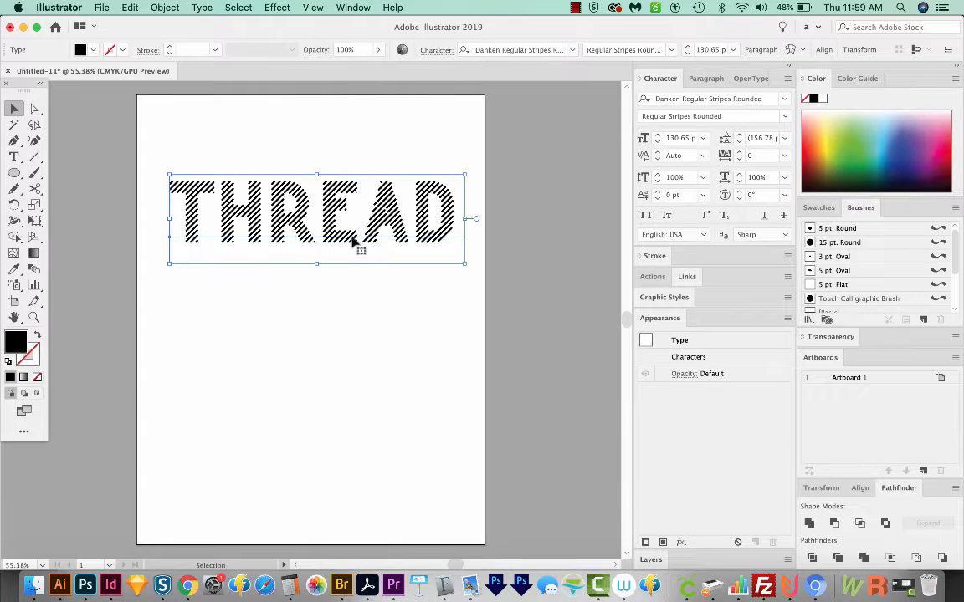
{"action": "left_click_drag", "start_coordinate": [356, 241], "coordinate": [350, 240]}
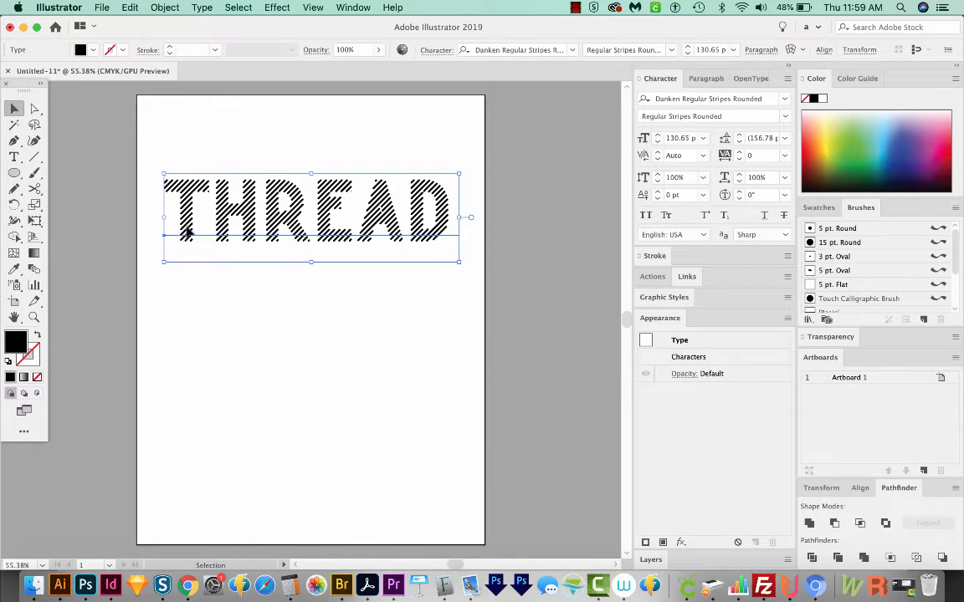
- Keep a live-text copy of THREAD beside the artboard and convert the original to outlines
{"action": "mouse_move", "coordinate": [186, 234]}
{"action": "left_mouse_down"}
{"action": "mouse_move", "coordinate": [481, 237]}
{"action": "mouse_move", "coordinate": [525, 249]}
{"action": "left_mouse_up"}
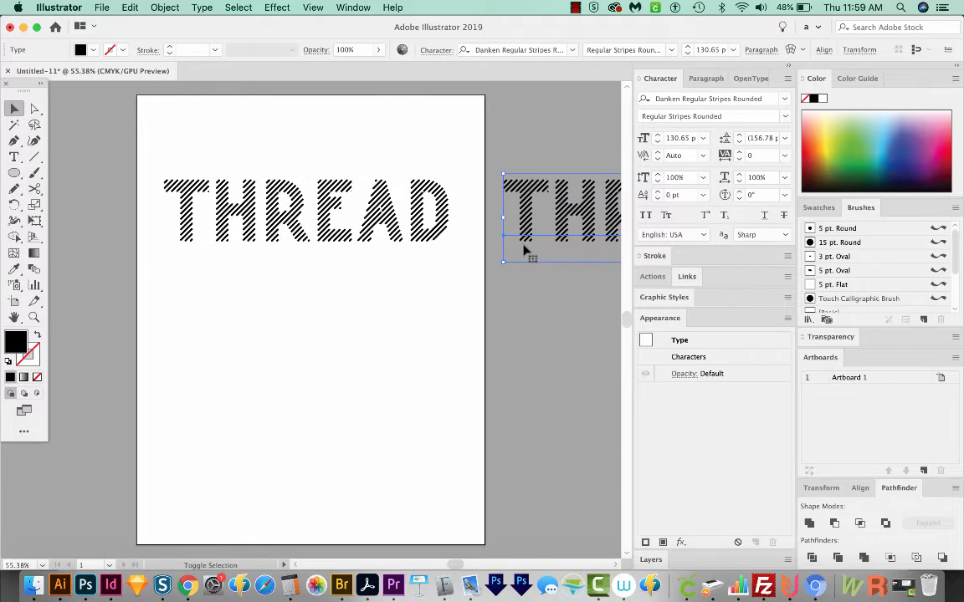
{"action": "left_click", "coordinate": [401, 222]}
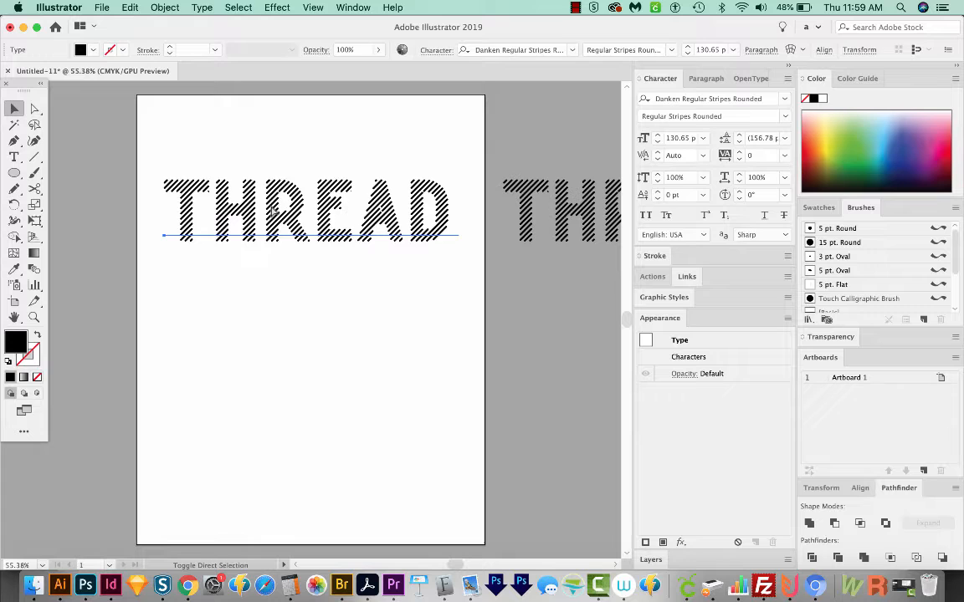
{"action": "key", "text": "super+shift+o"}
{"action": "key", "text": "v"}
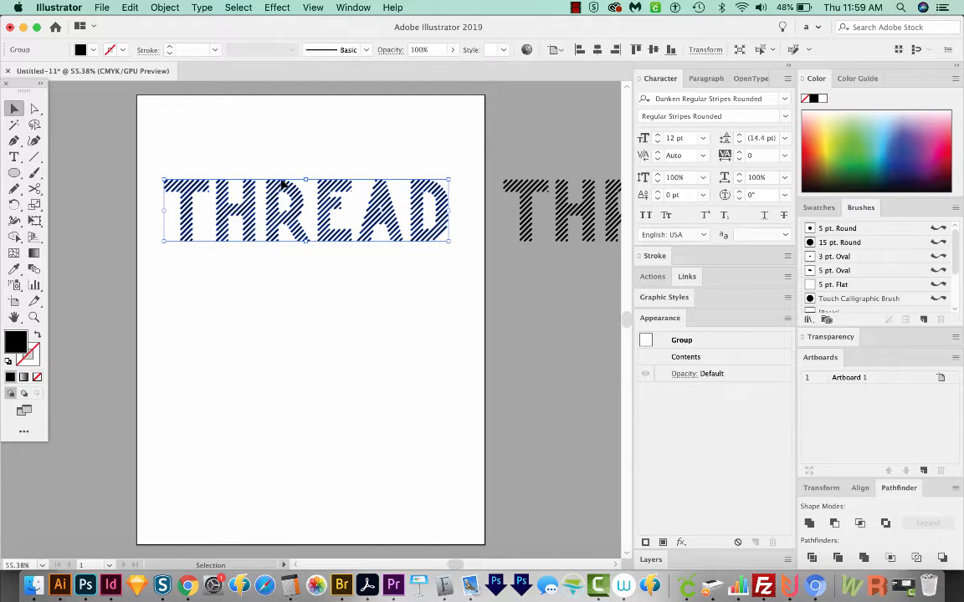
{"action": "left_click", "coordinate": [164, 7]}
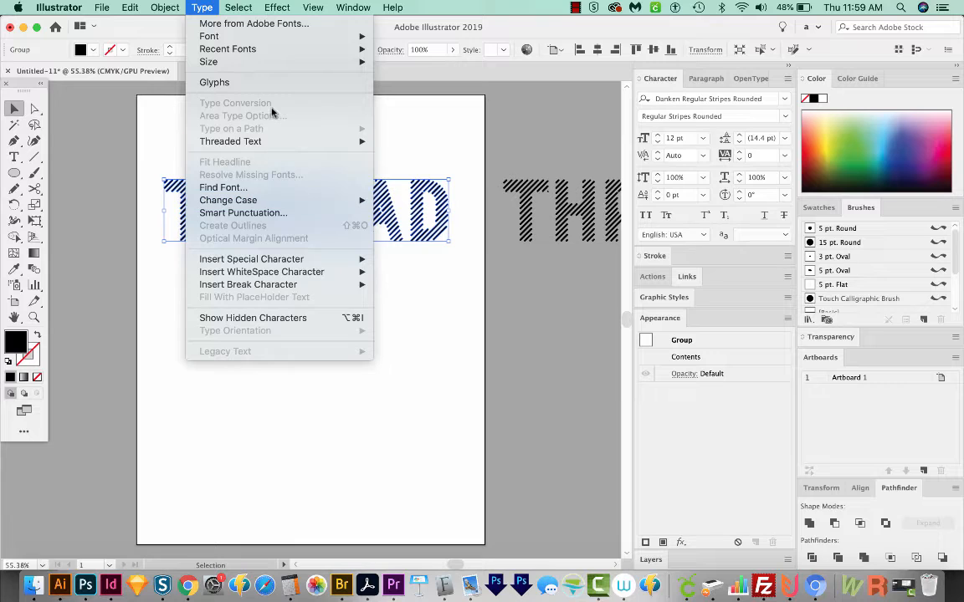
{"action": "left_click", "coordinate": [512, 320]}
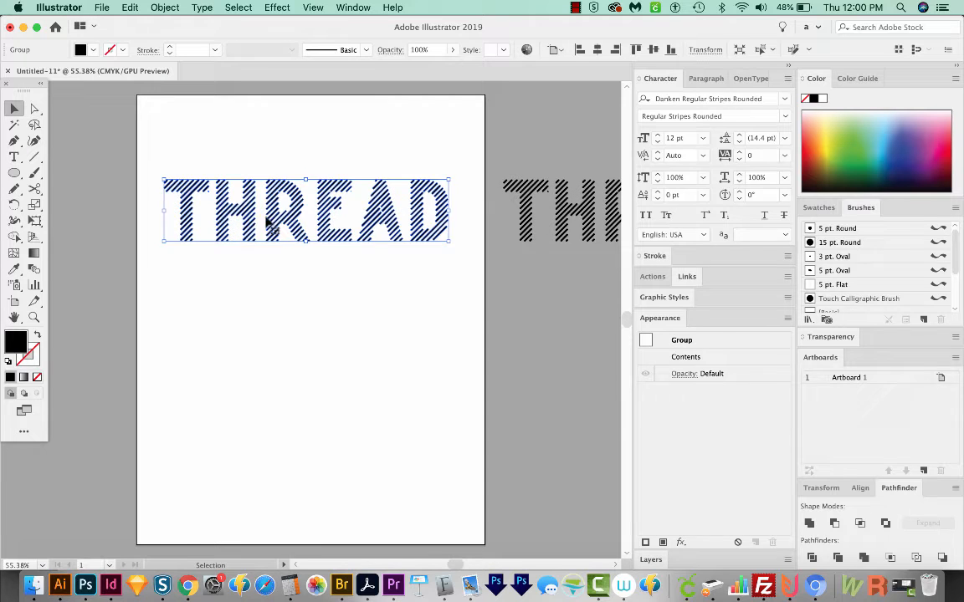
- Combine the outlined THREAD letters into a single compound path (Cmd+8)
{"action": "left_click", "coordinate": [527, 241]}
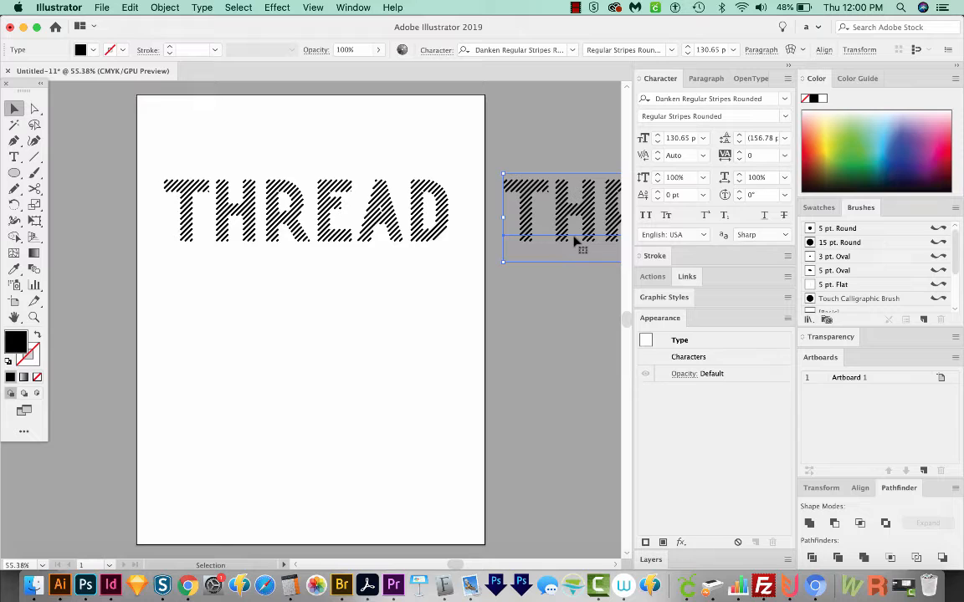
{"action": "left_click", "coordinate": [300, 233]}
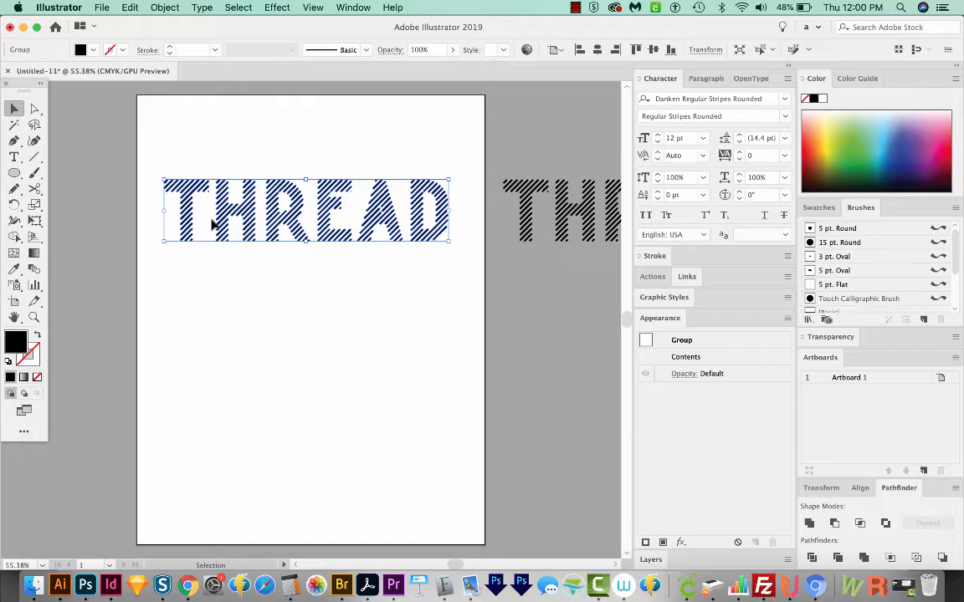
{"action": "key", "text": "super+8"}
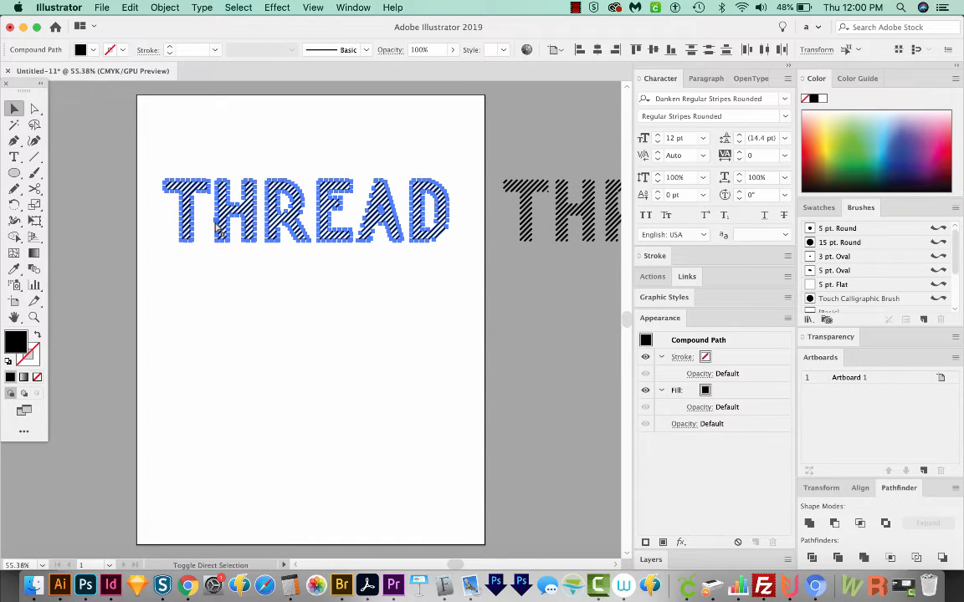
{"action": "key", "text": "super"}
{"action": "key", "text": "super"}
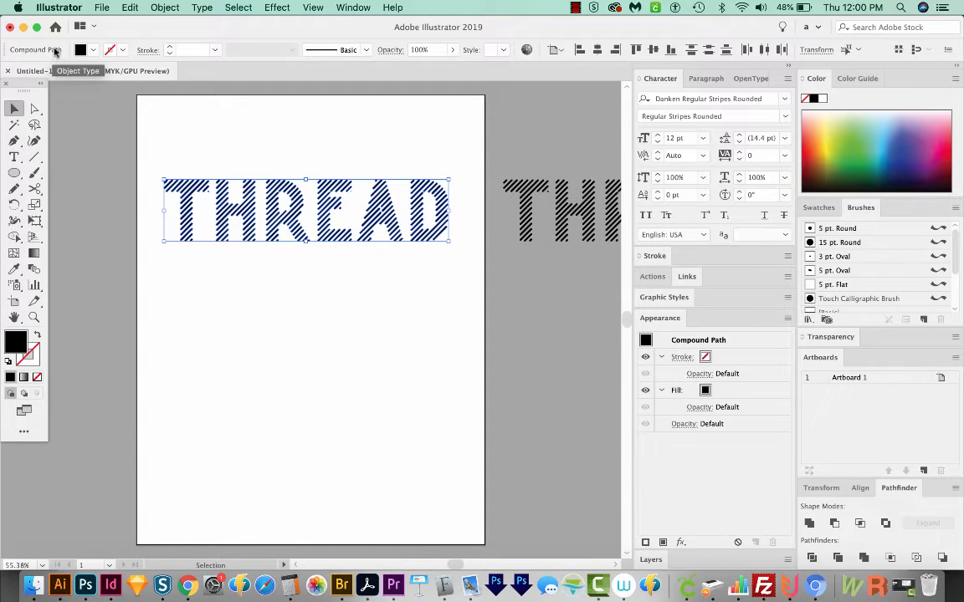
- Release the compound path into separate stripe pieces and zoom in on the letters
{"action": "left_click", "coordinate": [165, 7]}
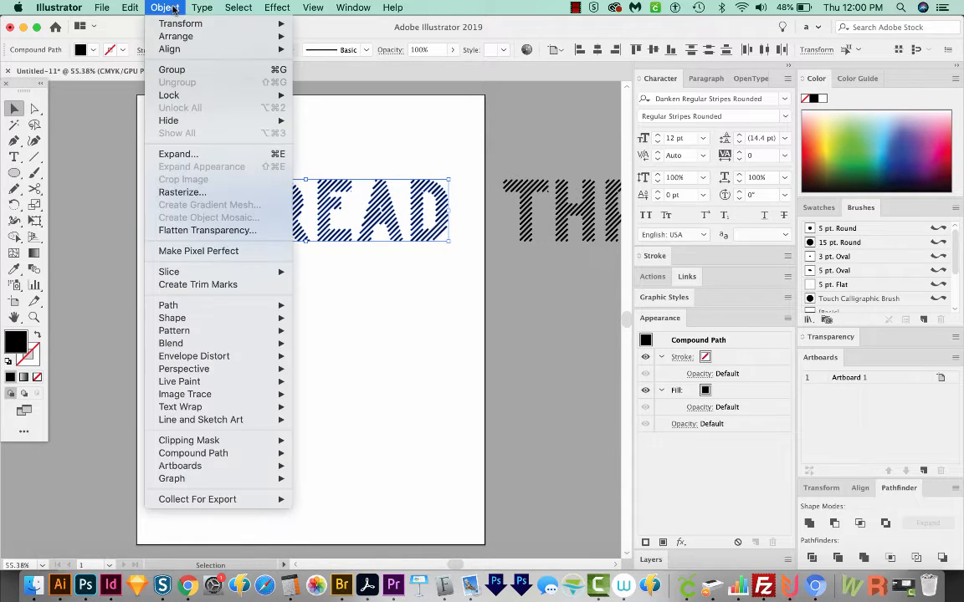
{"action": "mouse_move", "coordinate": [193, 452]}
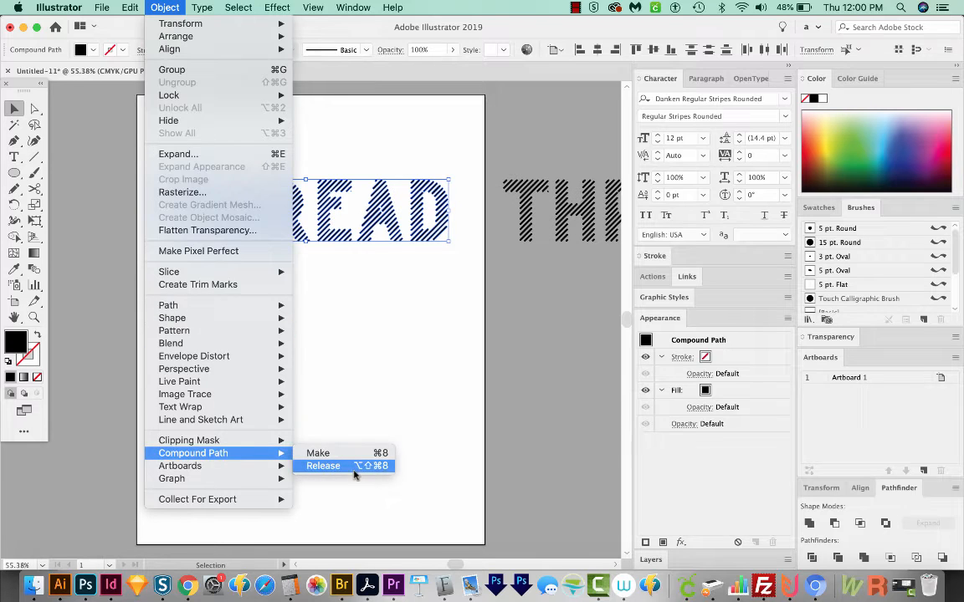
{"action": "left_click", "coordinate": [354, 467]}
{"action": "key", "text": "z"}
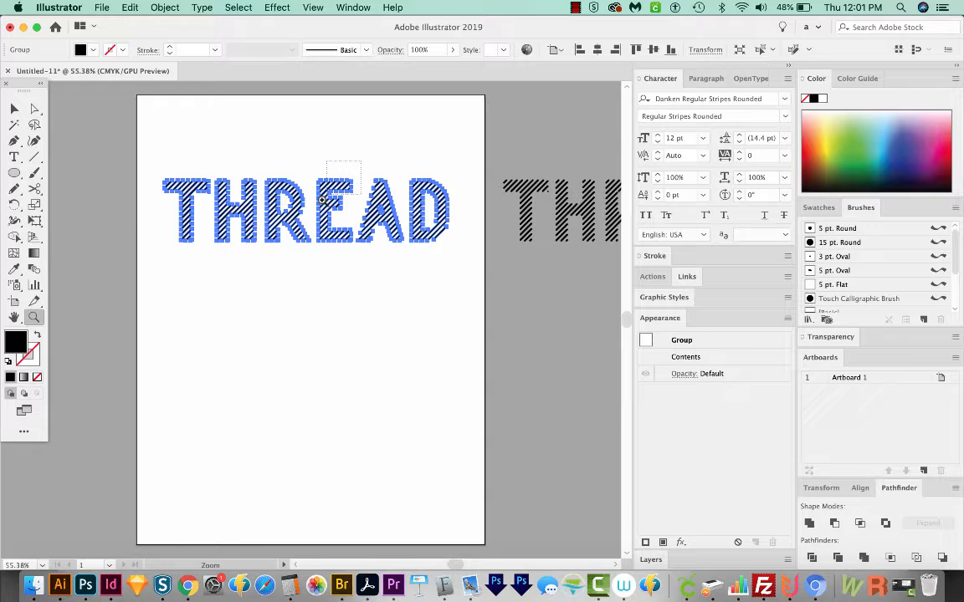
{"action": "left_click", "coordinate": [259, 216]}
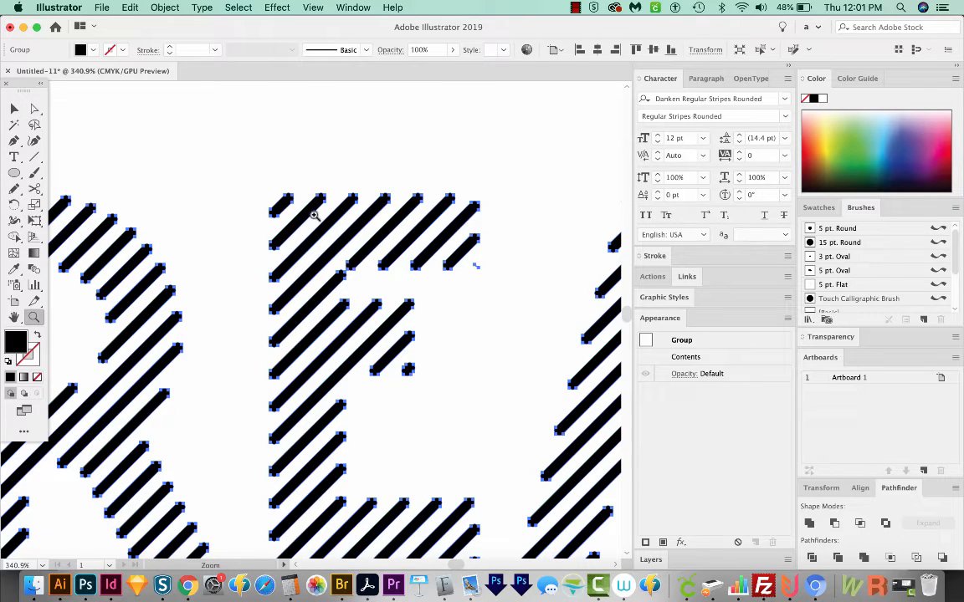
- Apply a Roughen effect of 1 pt Absolute, detail 5, Smooth points with Preview on
{"action": "left_click", "coordinate": [277, 8]}
{"action": "mouse_move", "coordinate": [323, 129]}
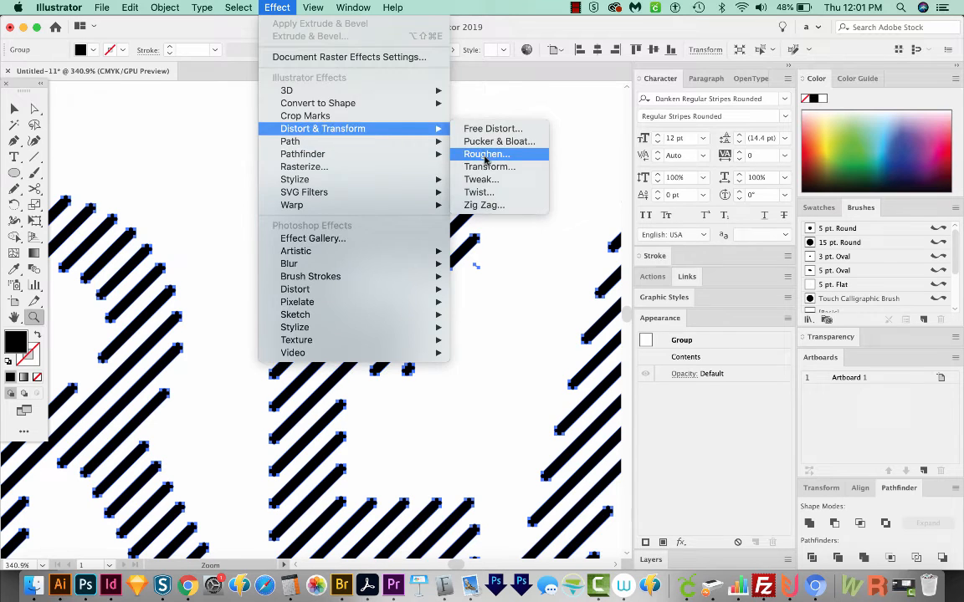
{"action": "left_click", "coordinate": [486, 154]}
{"action": "type", "text": "1"}
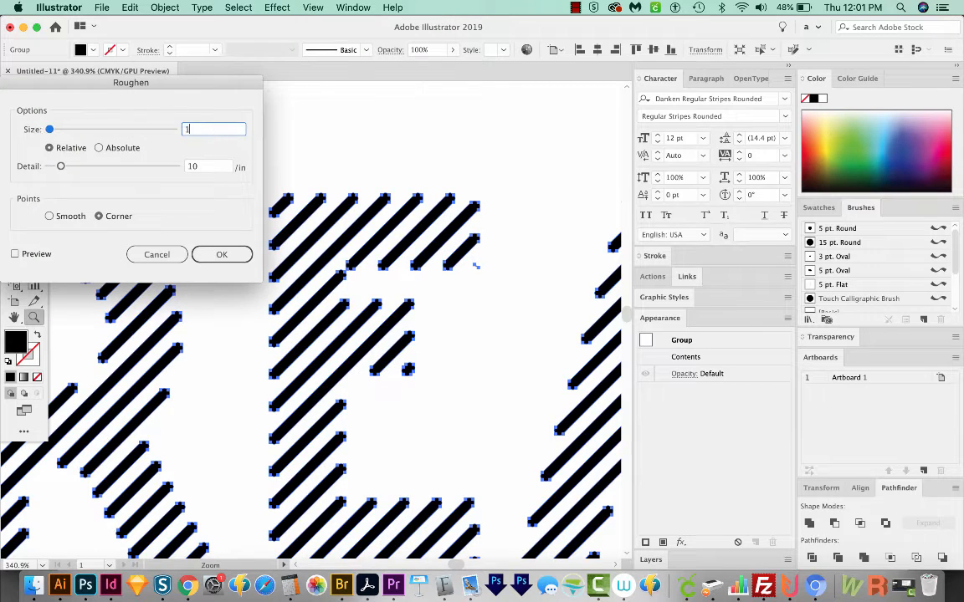
{"action": "left_click", "coordinate": [98, 148]}
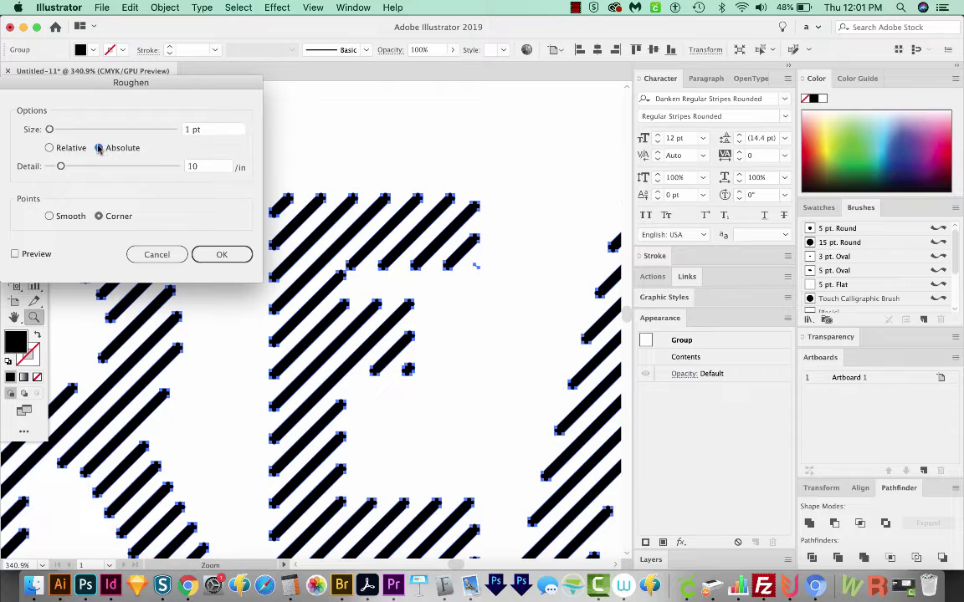
{"action": "left_click", "coordinate": [15, 254]}
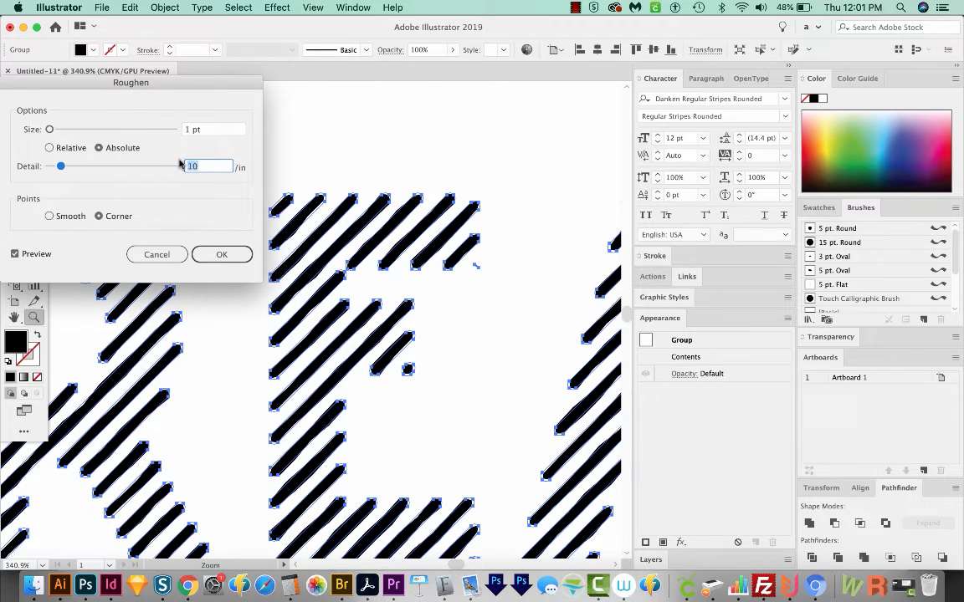
{"action": "type", "text": "5"}
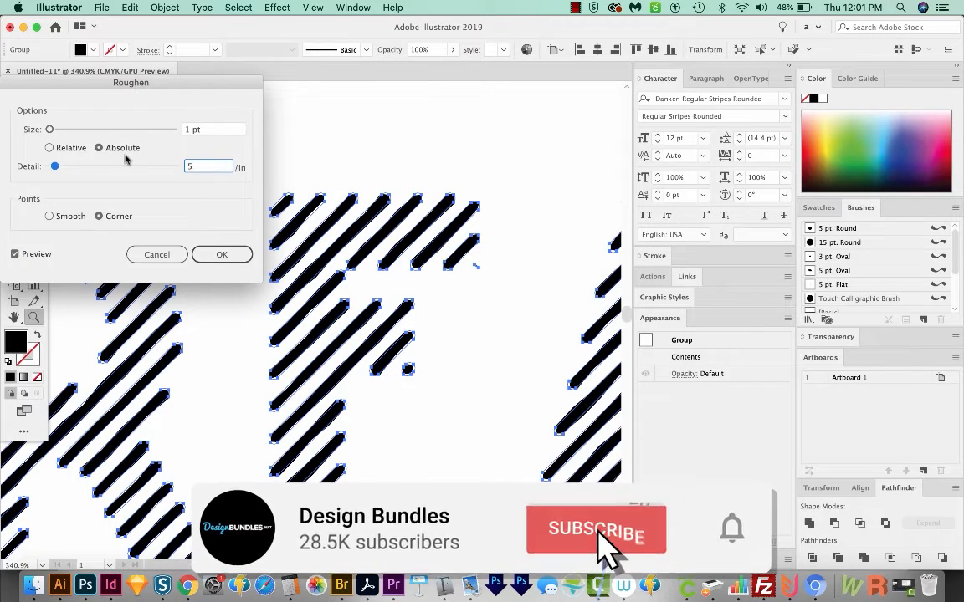
{"action": "left_click", "coordinate": [50, 216]}
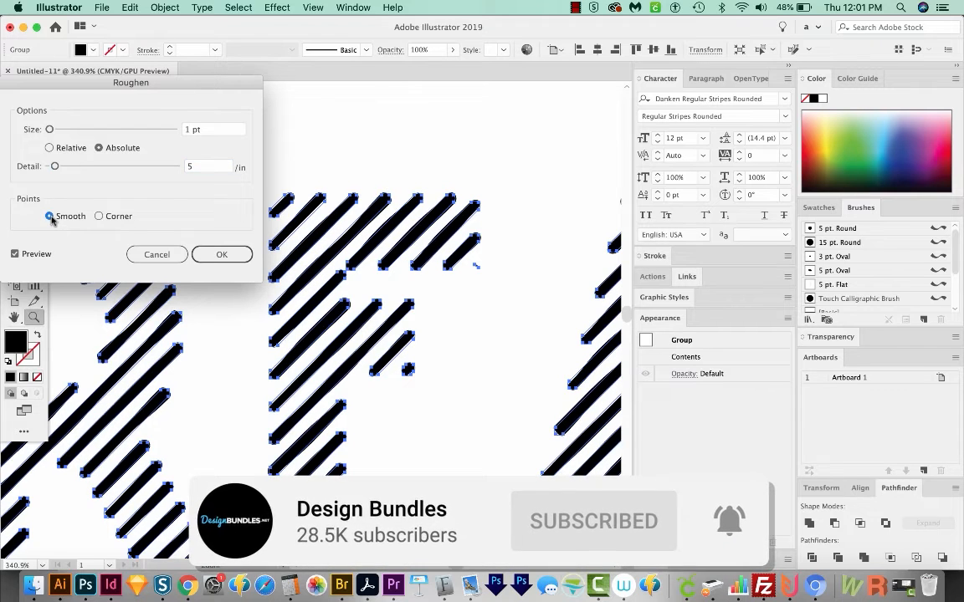
{"action": "left_click", "coordinate": [222, 254]}
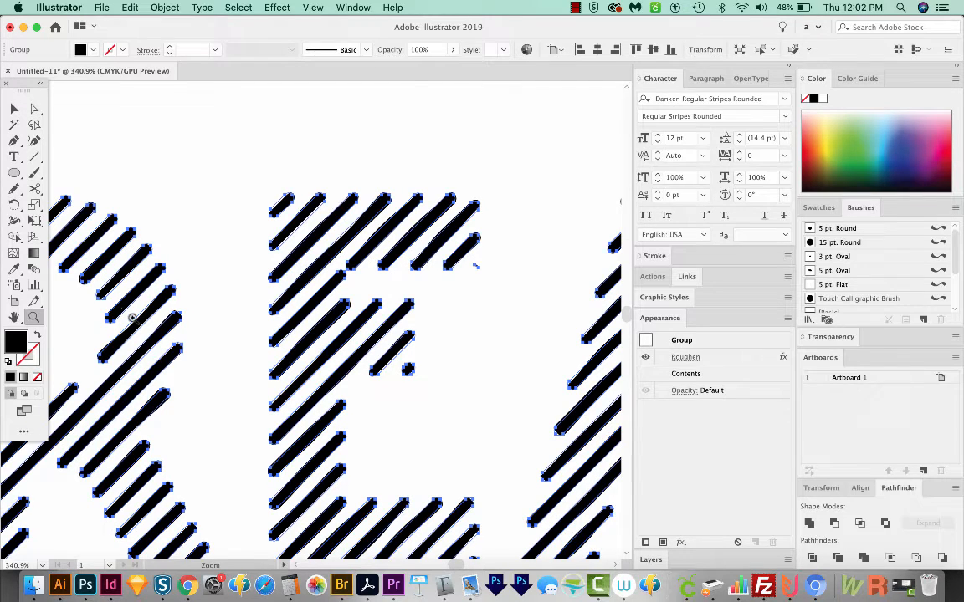
- Expand Appearance so the wavy stripe edges become real paths, then select a stripe
{"action": "left_click_drag", "start_coordinate": [131, 318], "coordinate": [146, 322]}
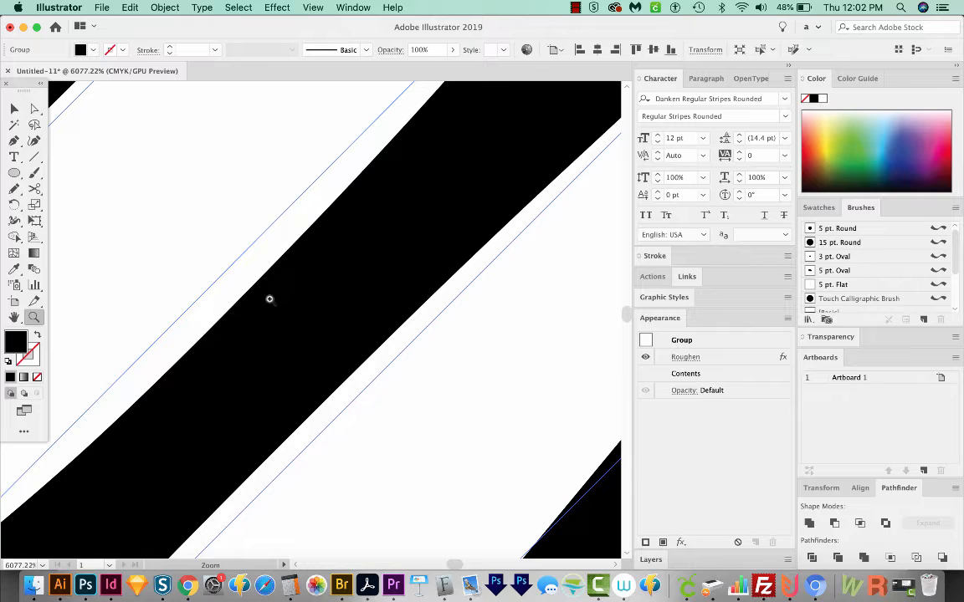
{"action": "left_click", "coordinate": [164, 7]}
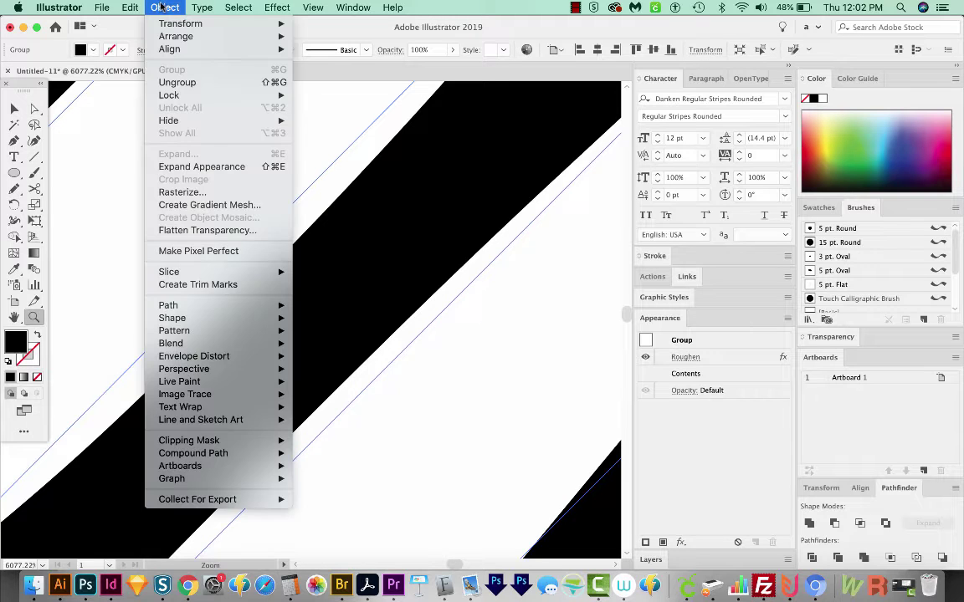
{"action": "left_click", "coordinate": [201, 167]}
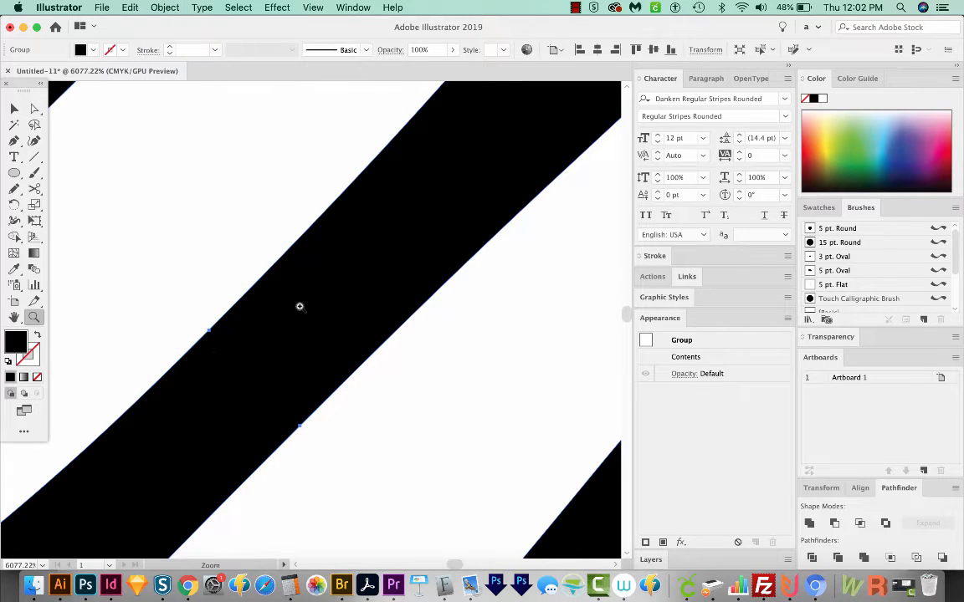
{"action": "key", "text": "super+minus"}
{"action": "key", "text": "super+minus"}
{"action": "key", "text": "super+minus"}
{"action": "key", "text": "v"}
{"action": "key", "text": "super+minus"}
{"action": "key", "text": "super+minus"}
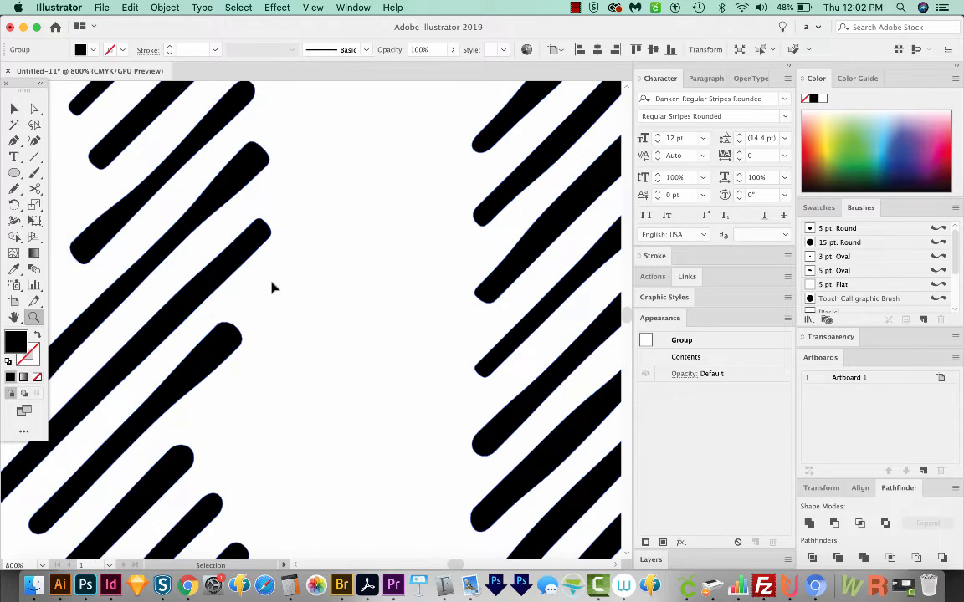
{"action": "key", "text": "super+minus"}
{"action": "key", "text": "super+minus"}
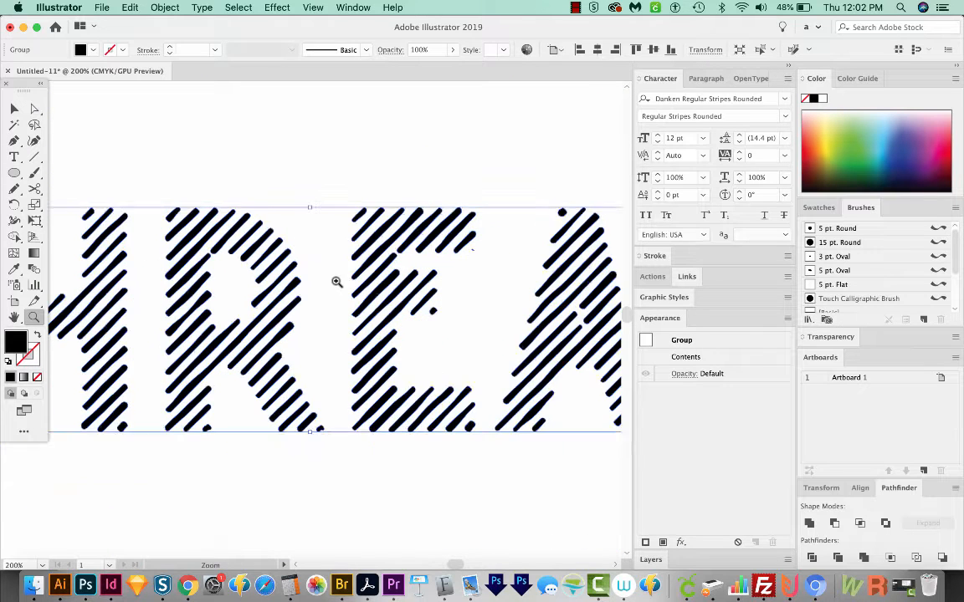
{"action": "key", "text": "z"}
{"action": "key", "text": "v"}
{"action": "left_click", "coordinate": [338, 282]}
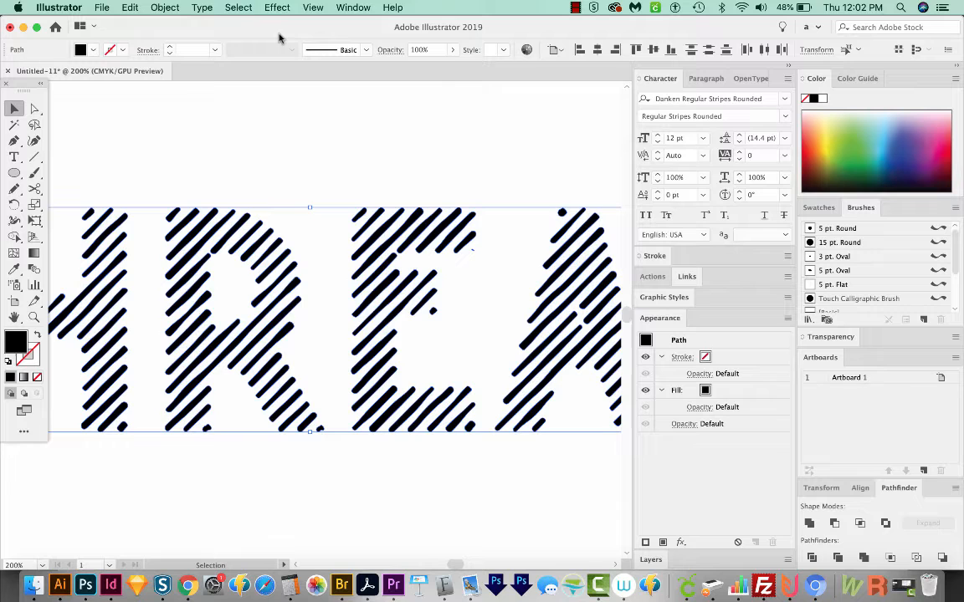
- Apply an Arch warp with the Bend set to -10% to the THREAD stripes
{"action": "left_click", "coordinate": [277, 8]}
{"action": "mouse_move", "coordinate": [292, 205]}
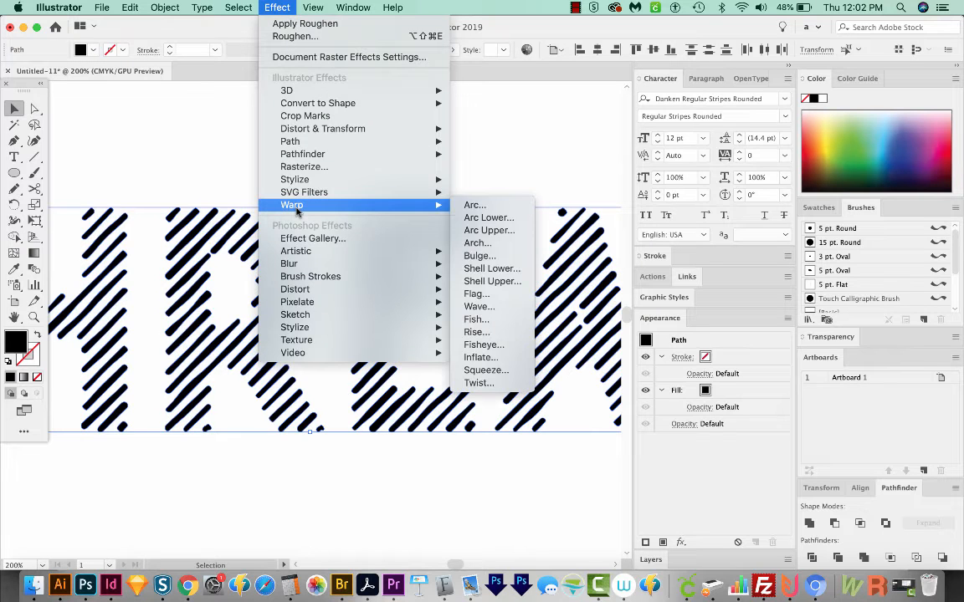
{"action": "left_click", "coordinate": [477, 242]}
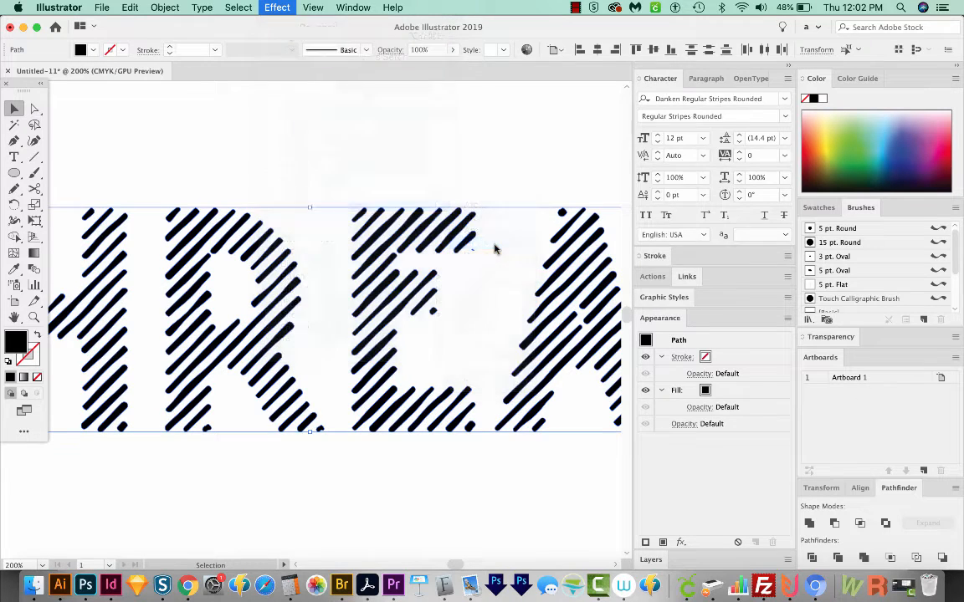
{"action": "left_click_drag", "start_coordinate": [593, 68], "coordinate": [683, 140]}
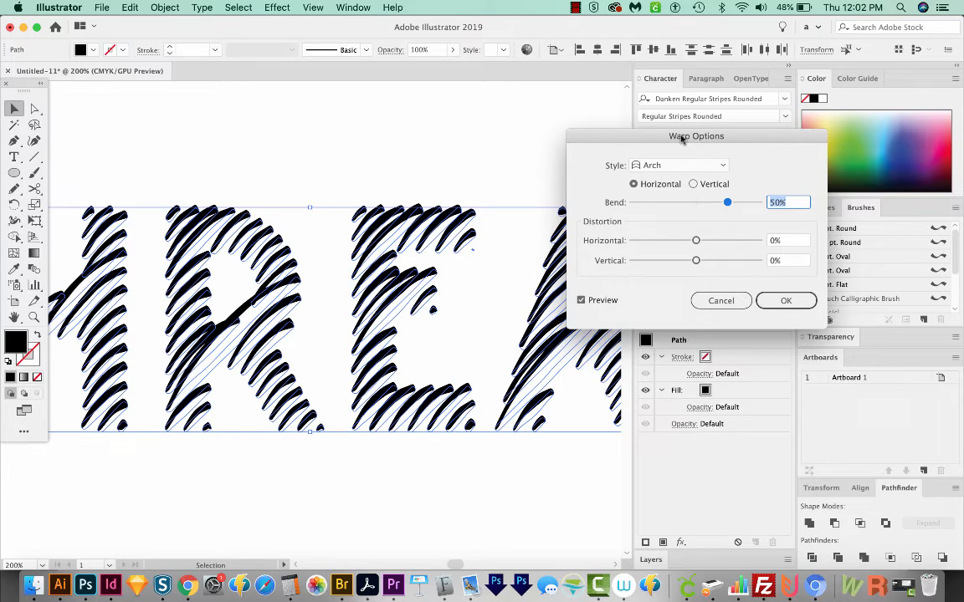
{"action": "left_click_drag", "start_coordinate": [728, 203], "coordinate": [692, 206]}
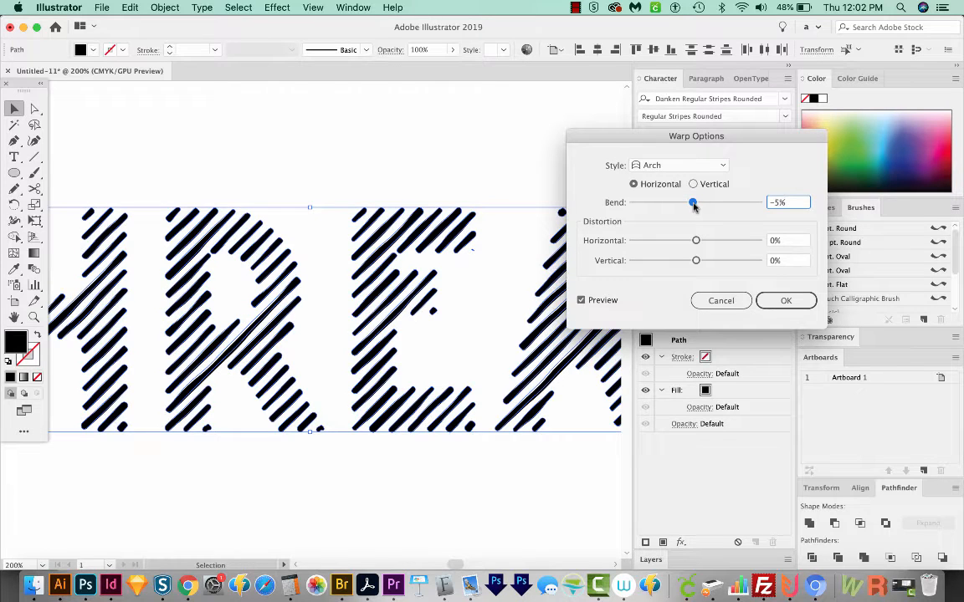
{"action": "left_click_drag", "start_coordinate": [692, 205], "coordinate": [690, 205]}
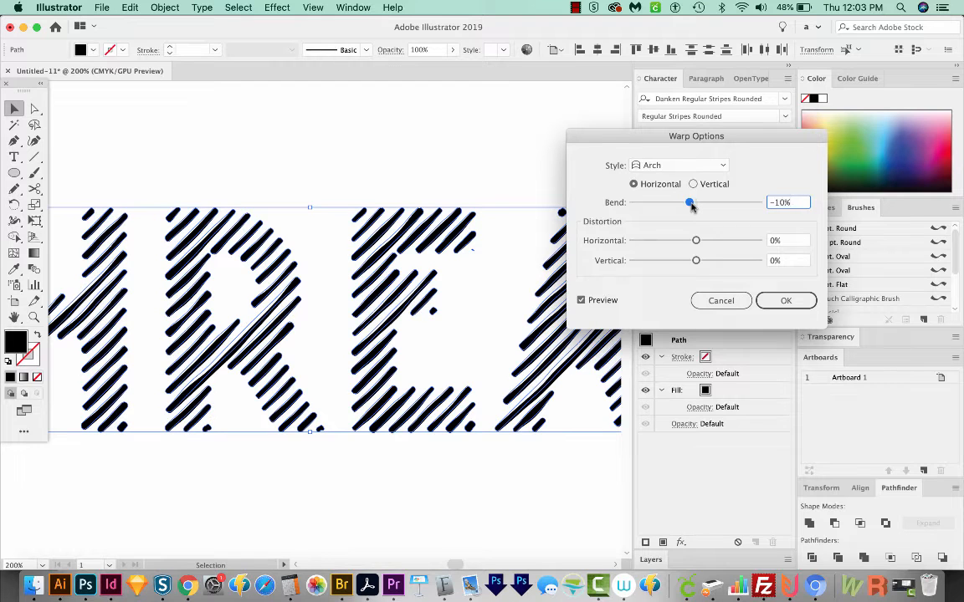
{"action": "left_click", "coordinate": [779, 300]}
{"action": "scroll", "coordinate": [335, 318], "scroll_direction": "right", "scroll_amount": 8}
{"action": "scroll", "coordinate": [334, 318], "scroll_direction": "right", "scroll_amount": 2}
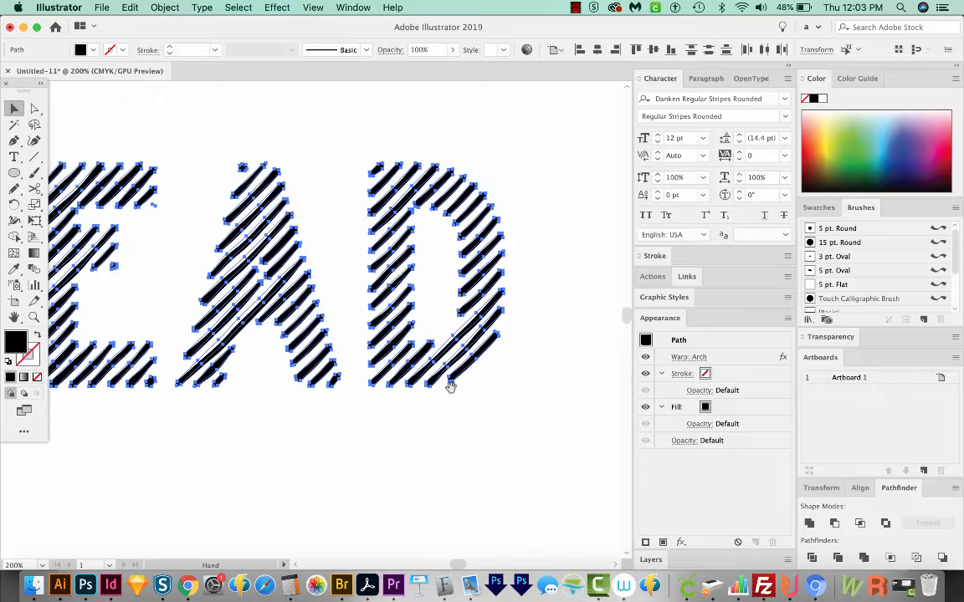
- Rotate the D's bottom stroke to nearly horizontal like a loose thread tail
{"action": "left_click", "coordinate": [469, 425]}
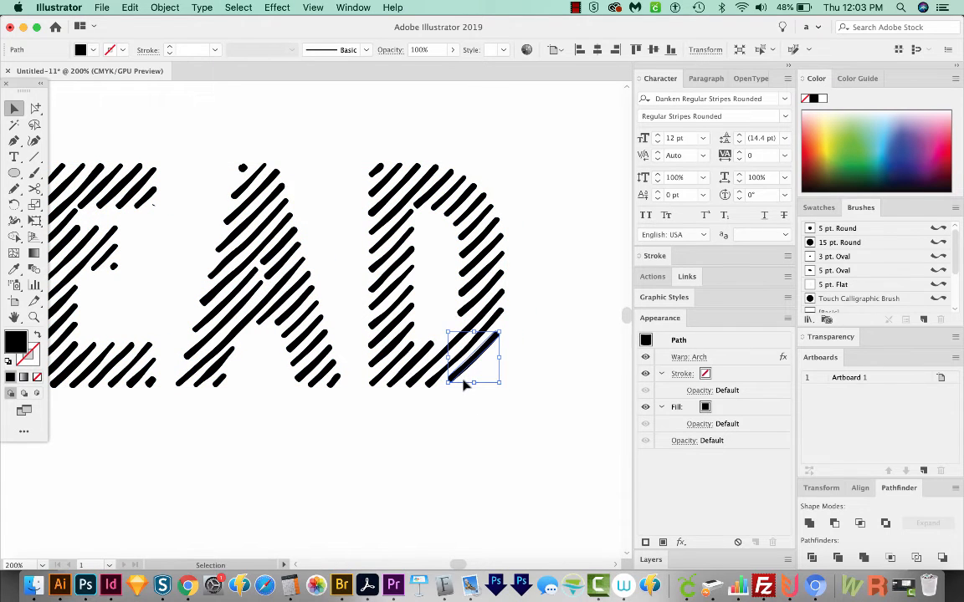
{"action": "left_click", "coordinate": [463, 389]}
{"action": "key", "text": "v"}
{"action": "key", "text": "r"}
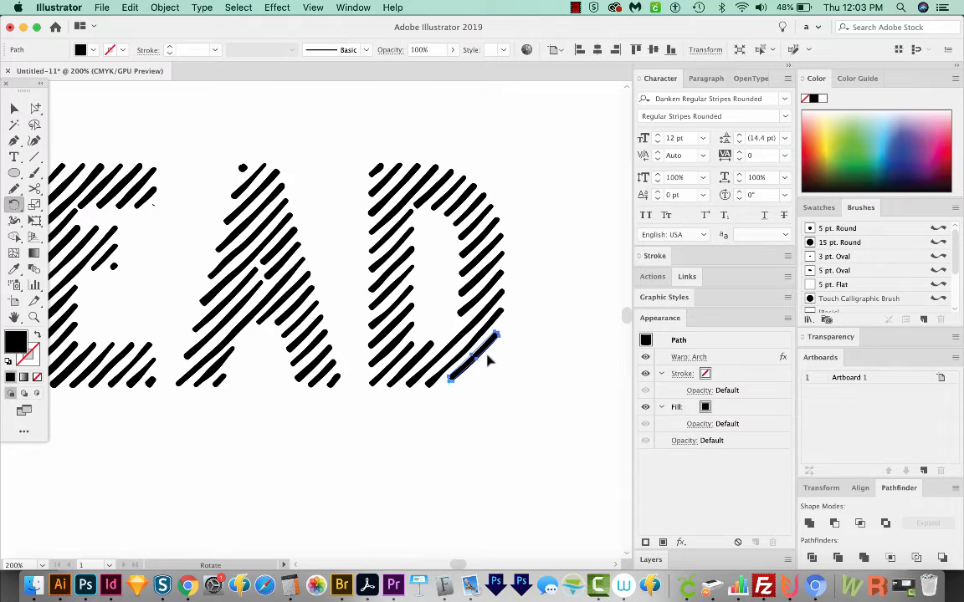
{"action": "left_click_drag", "start_coordinate": [490, 350], "coordinate": [492, 381]}
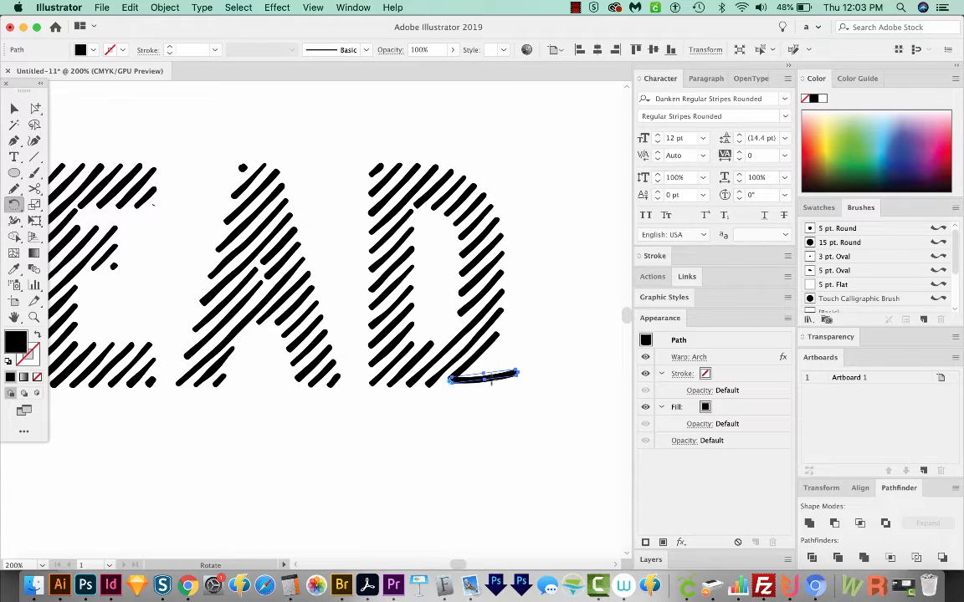
{"action": "key", "text": "super+minus"}
{"action": "key", "text": "super+minus"}
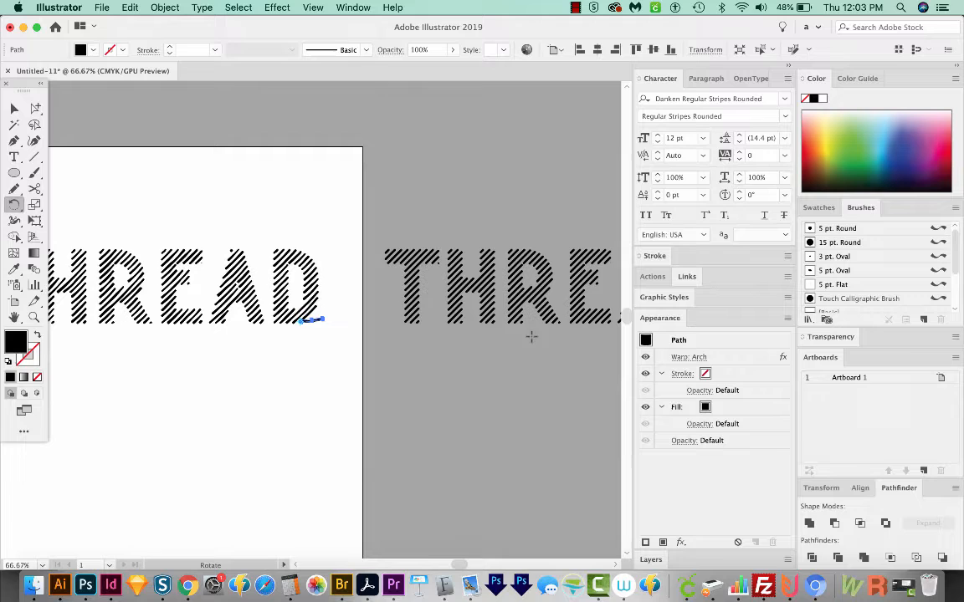
{"action": "key", "text": "space"}
{"action": "left_click_drag", "start_coordinate": [430, 384], "coordinate": [451, 435]}
- Duplicate a top-left stroke of the T leftward and rotate it into a loose thread tail
{"action": "left_click_drag", "start_coordinate": [100, 335], "coordinate": [157, 373]}
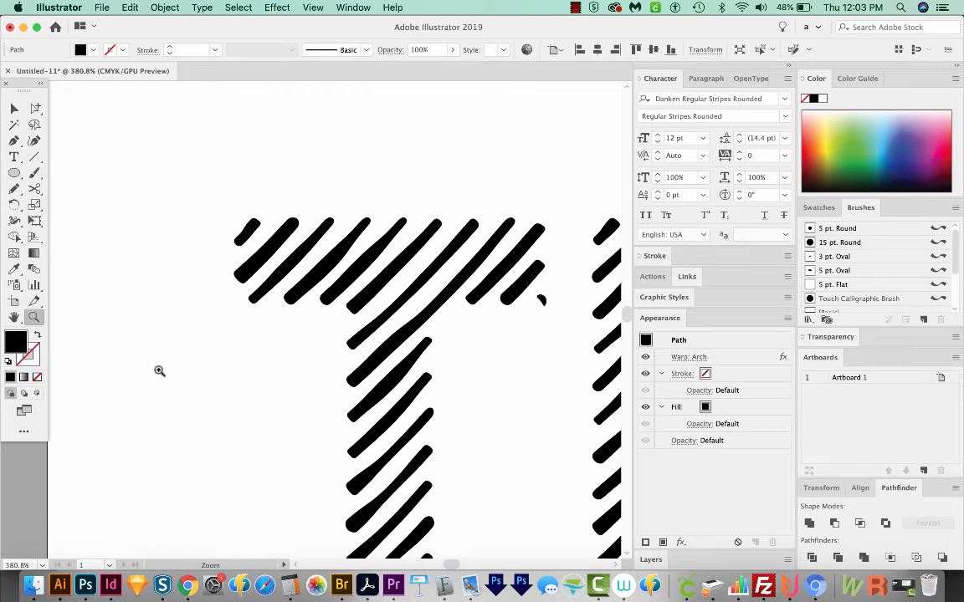
{"action": "key", "text": "v"}
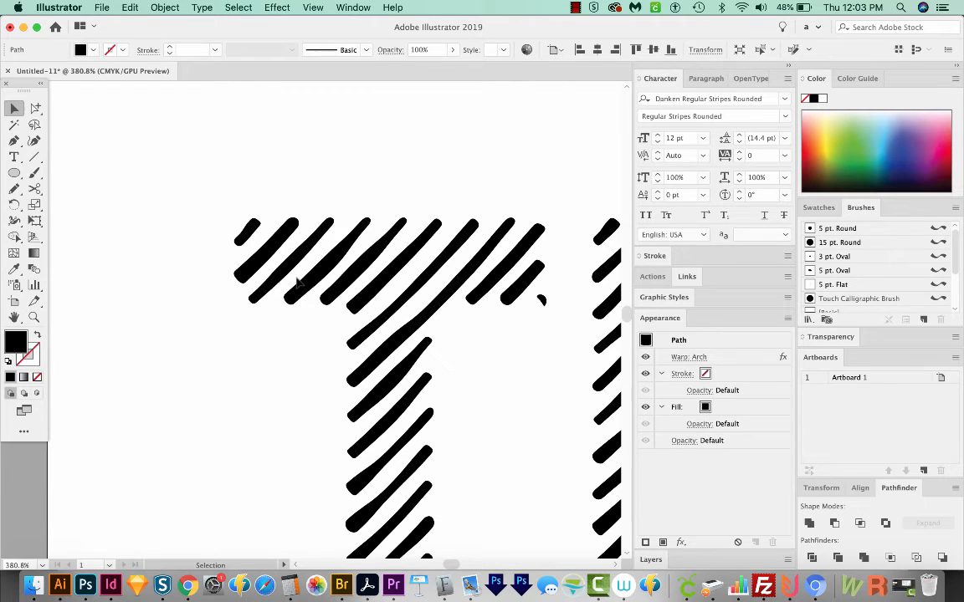
{"action": "left_click", "coordinate": [285, 251]}
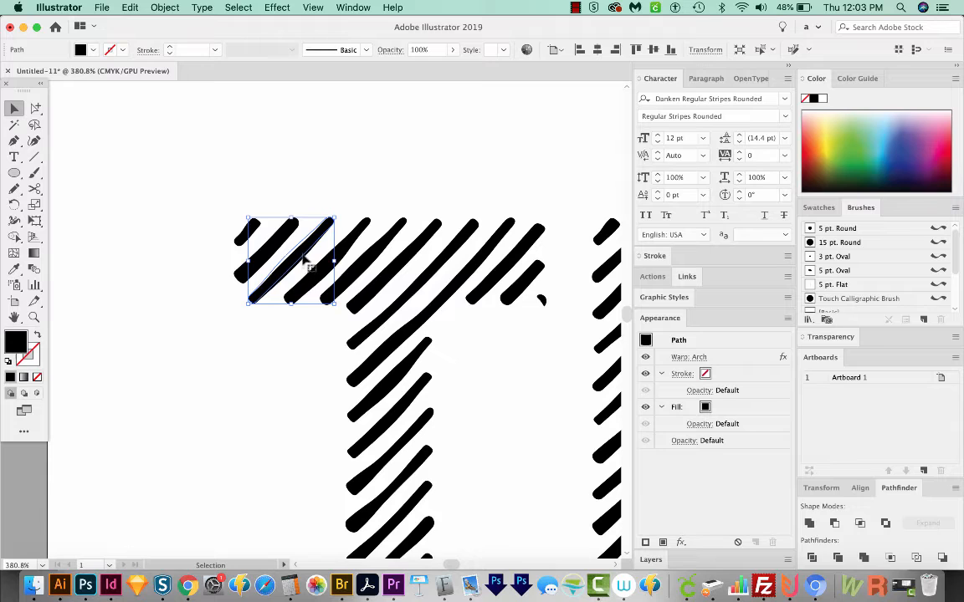
{"action": "left_click_drag", "start_coordinate": [307, 262], "coordinate": [193, 279]}
{"action": "key", "text": "r"}
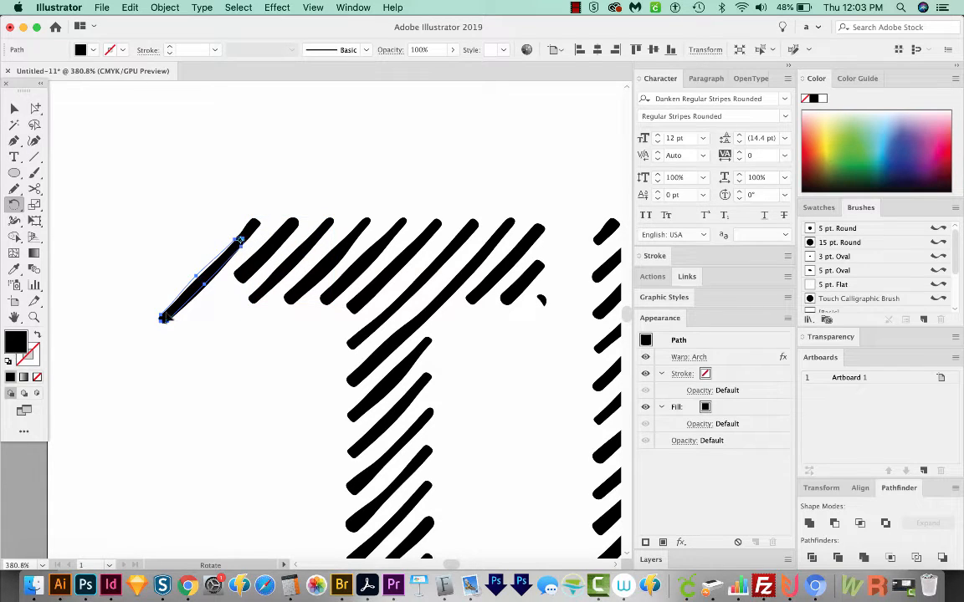
{"action": "left_click_drag", "start_coordinate": [164, 319], "coordinate": [141, 292]}
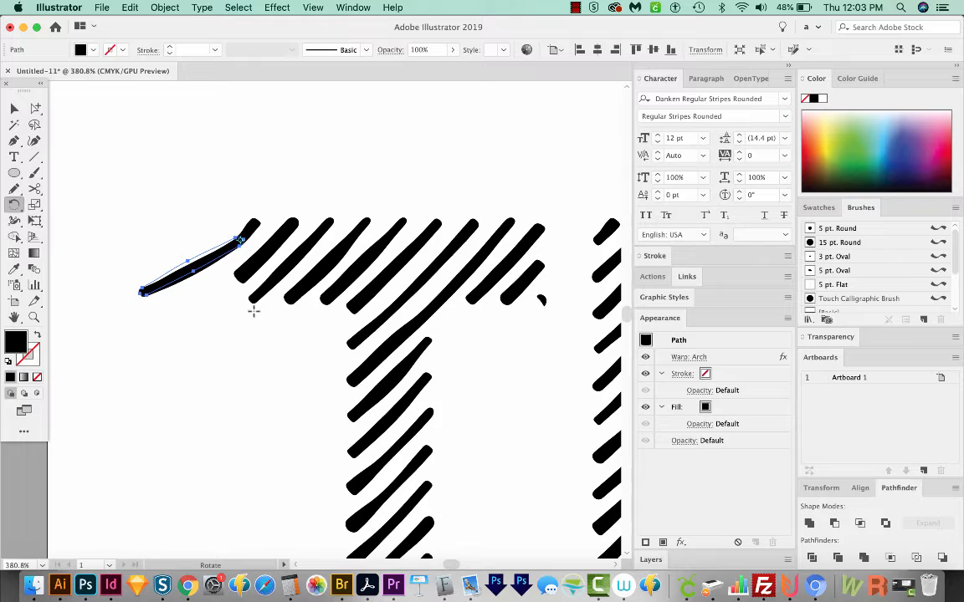
{"action": "scroll", "coordinate": [254, 310], "scroll_direction": "down", "scroll_amount": 2}
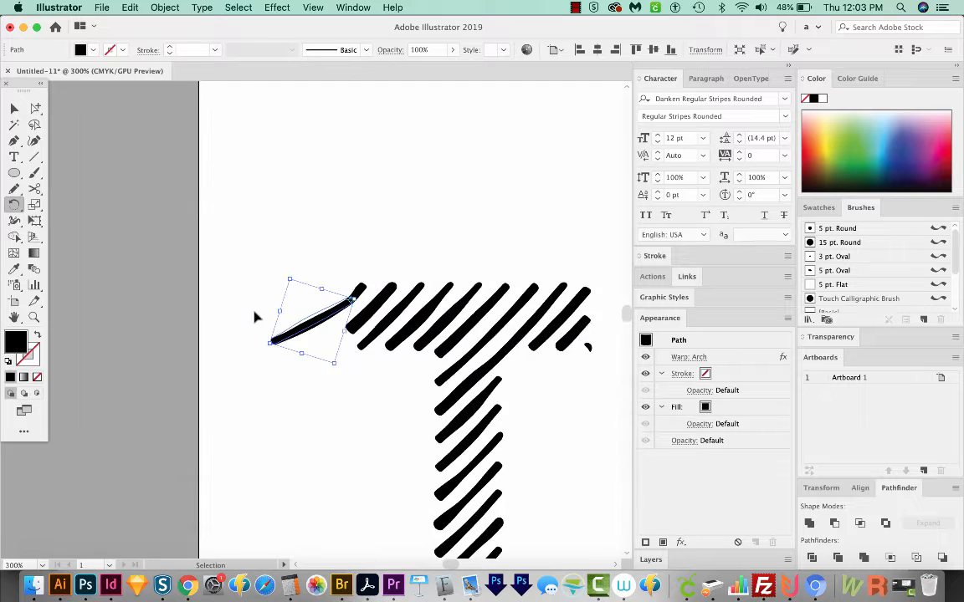
{"action": "scroll", "coordinate": [254, 311], "scroll_direction": "down", "scroll_amount": 2}
{"action": "scroll", "coordinate": [253, 310], "scroll_direction": "down", "scroll_amount": 1}
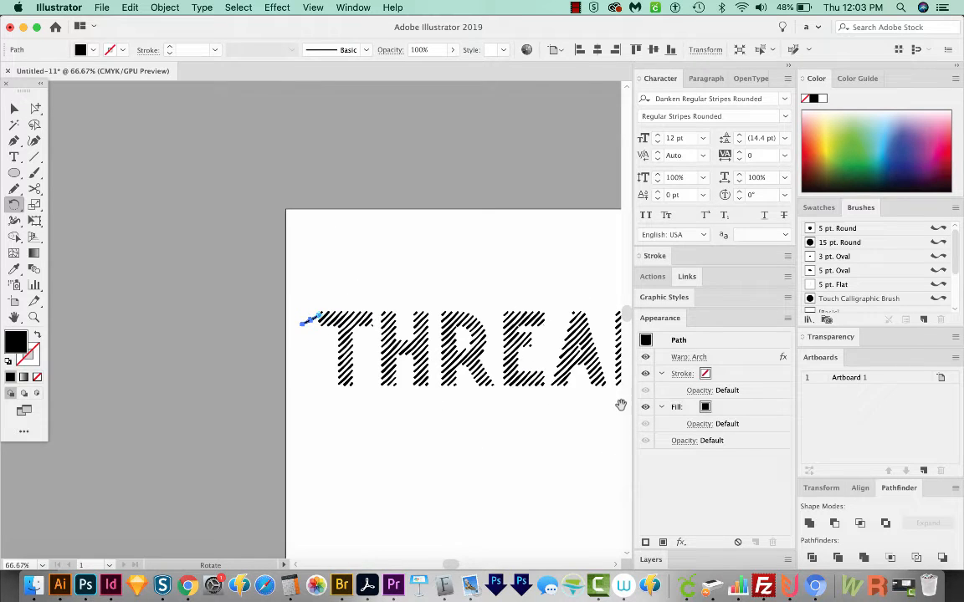
- Bring the whole word into view and select all of the THREAD lettering
{"action": "left_click_drag", "start_coordinate": [622, 404], "coordinate": [456, 400]}
{"action": "key", "text": "v"}
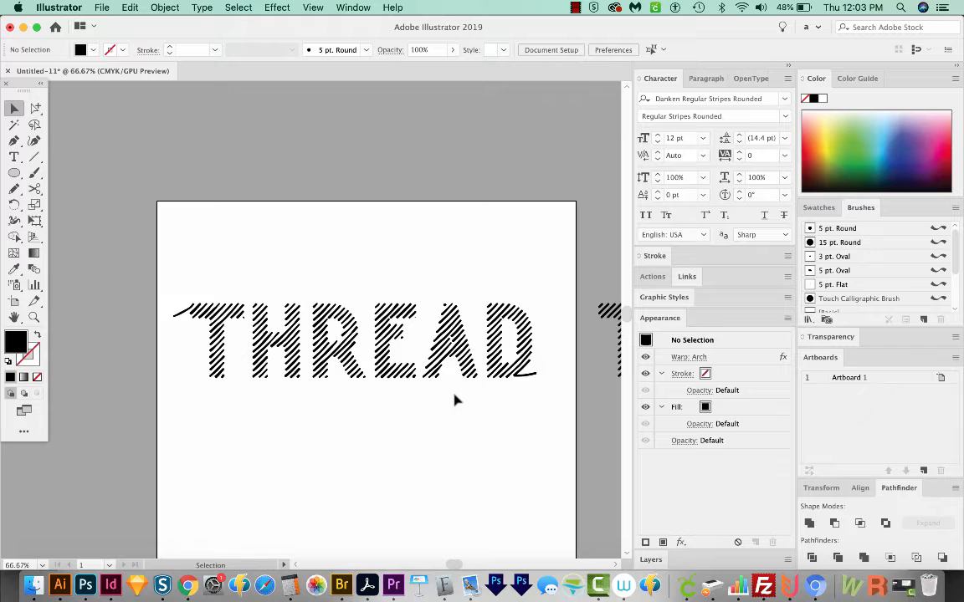
{"action": "left_click_drag", "start_coordinate": [187, 407], "coordinate": [187, 407]}
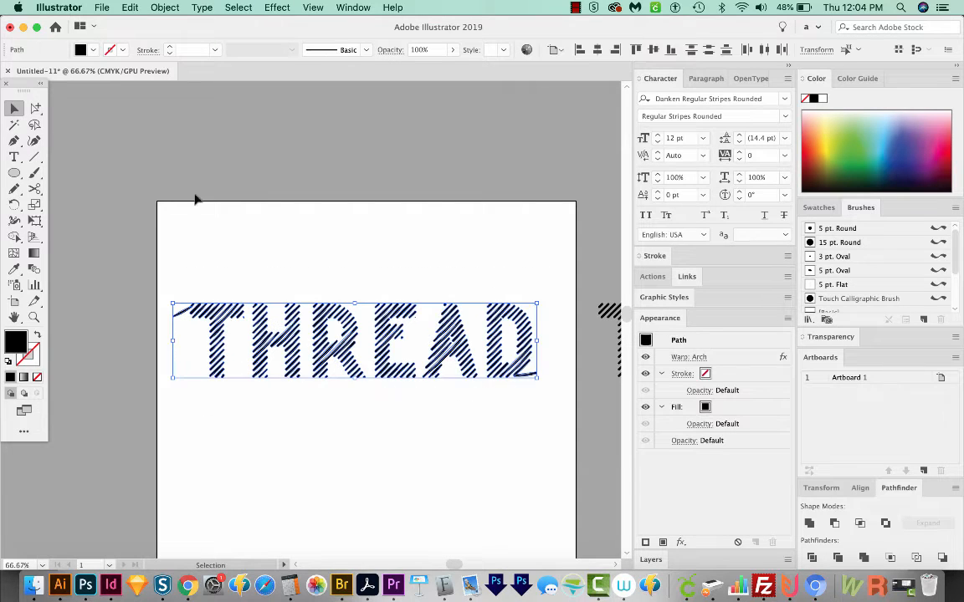
- Expand Appearance to bake the arch warp, then Unite the strokes in Pathfinder
{"action": "left_click", "coordinate": [165, 8]}
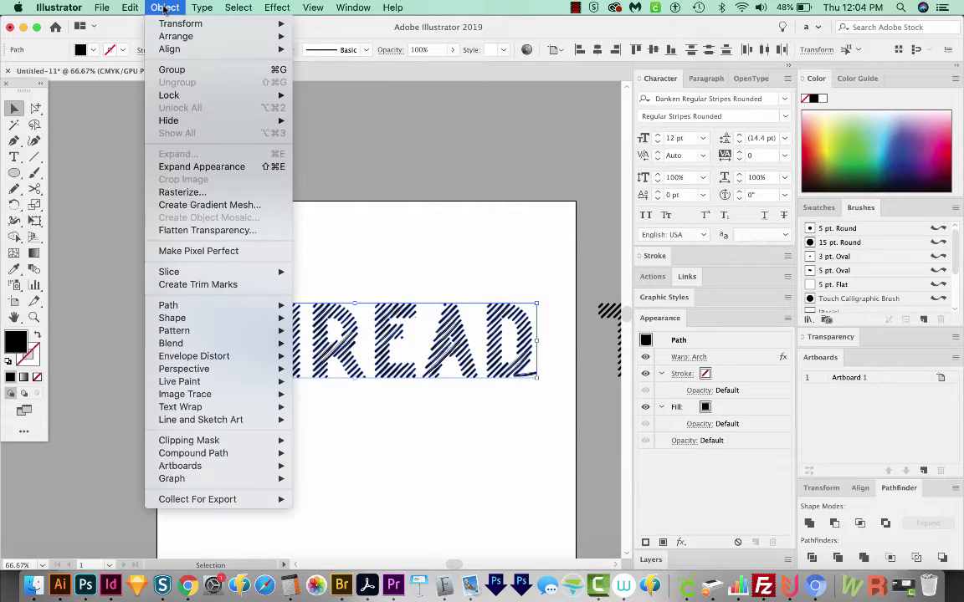
{"action": "left_click", "coordinate": [175, 166]}
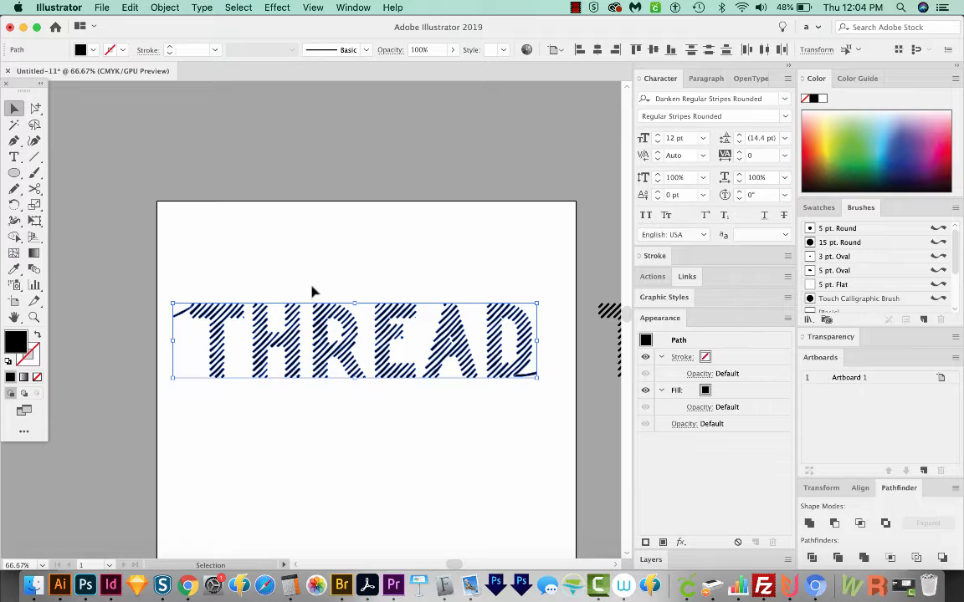
{"action": "key", "text": "z"}
{"action": "left_click", "coordinate": [145, 355]}
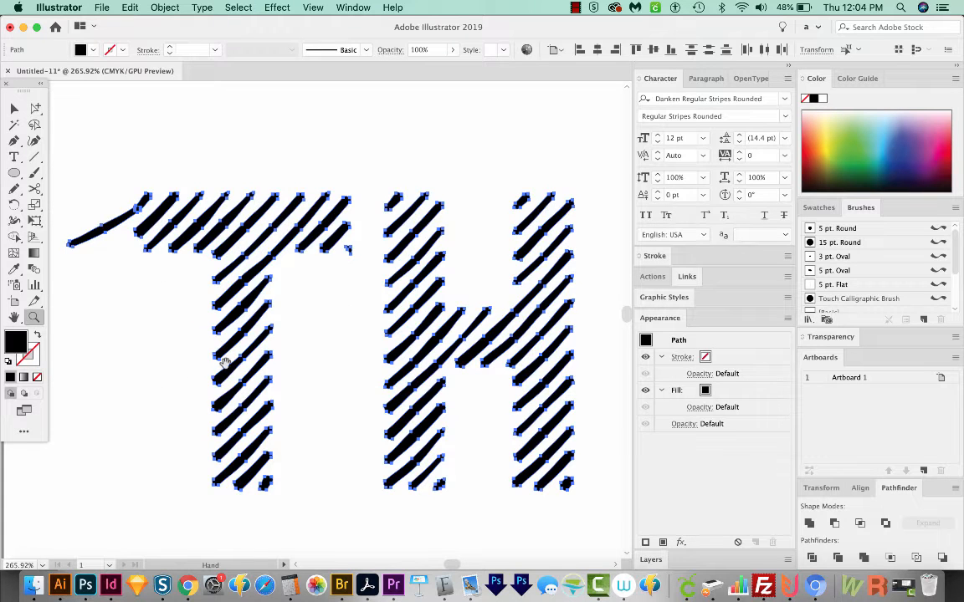
{"action": "scroll", "coordinate": [251, 334], "scroll_direction": "up", "scroll_amount": 3}
{"action": "left_click", "coordinate": [243, 266]}
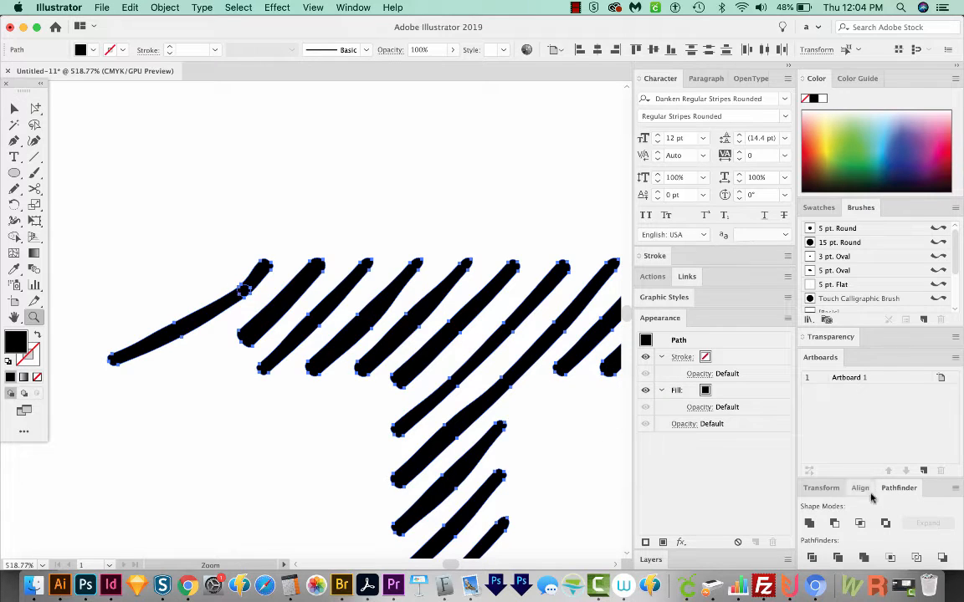
{"action": "left_click", "coordinate": [809, 524]}
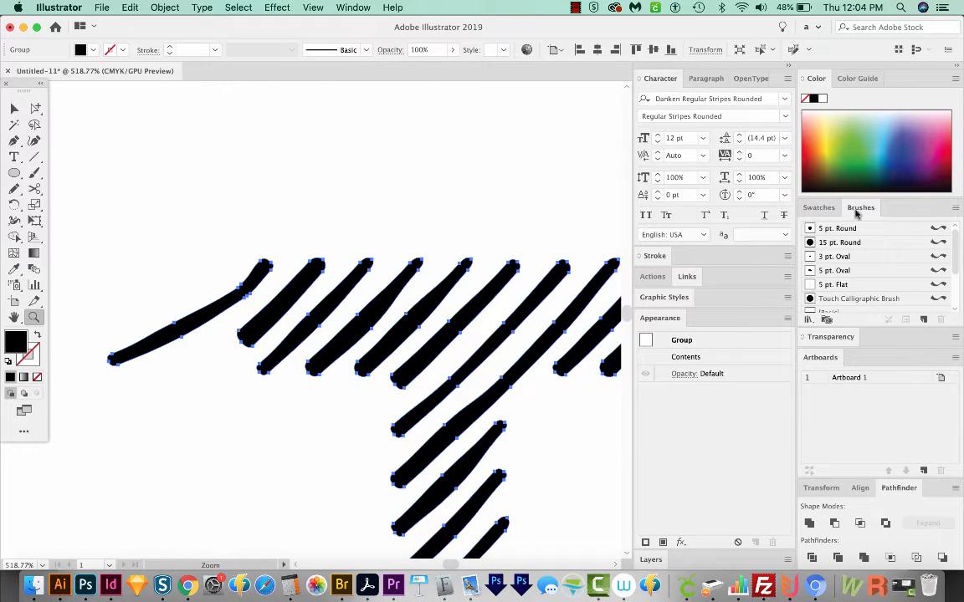
- Recolour the selected strand copy to a light blue from the Color panel spectrum
{"action": "left_click", "coordinate": [895, 123]}
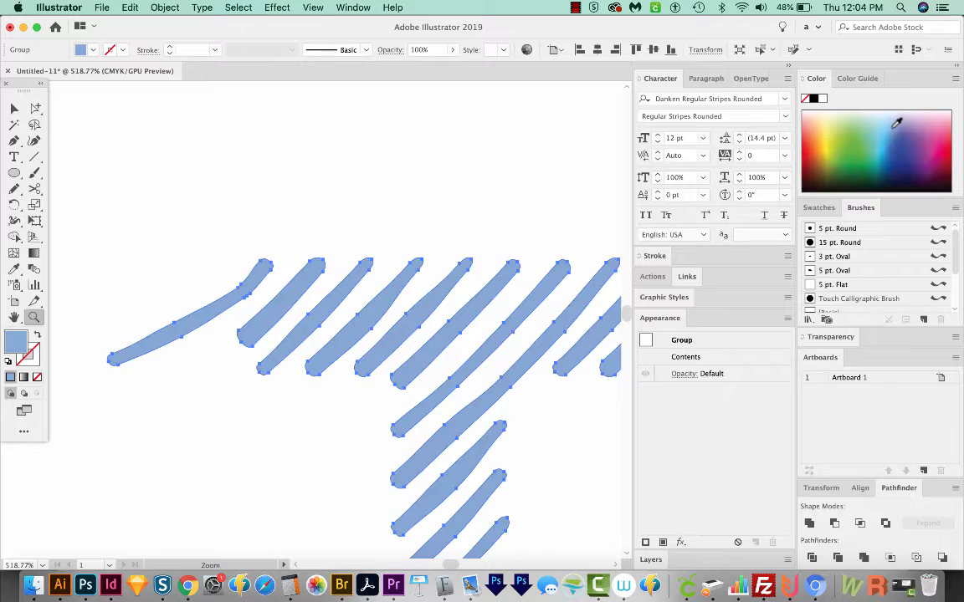
{"action": "left_click", "coordinate": [898, 128]}
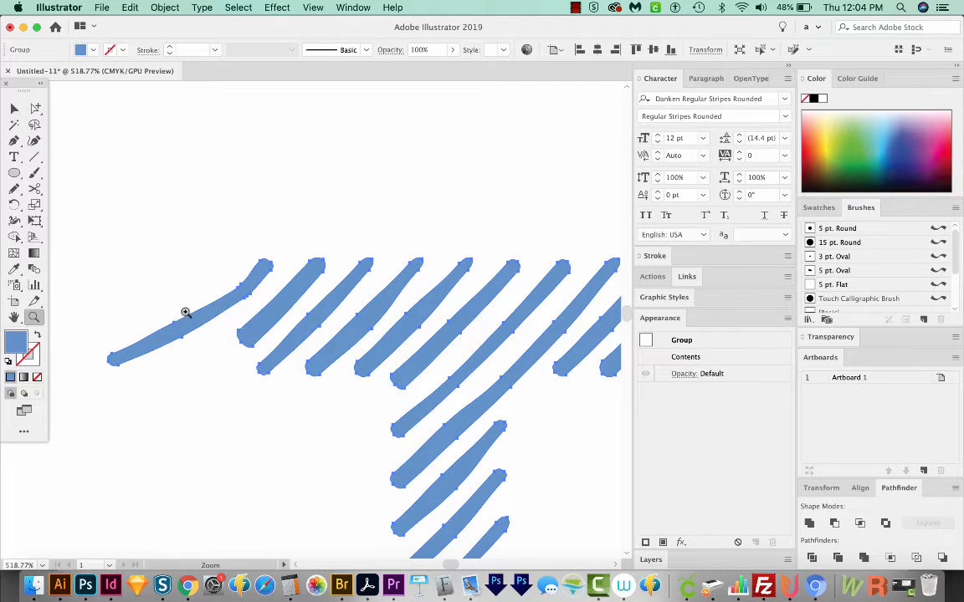
{"action": "key", "text": "v"}
{"action": "key", "text": "z"}
{"action": "key", "text": "v"}
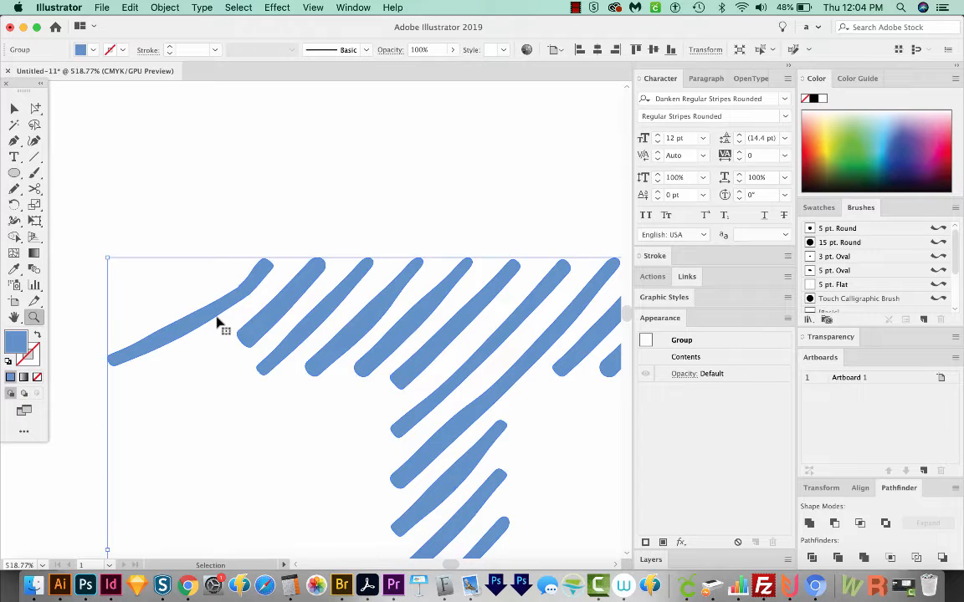
{"action": "key", "text": "z"}
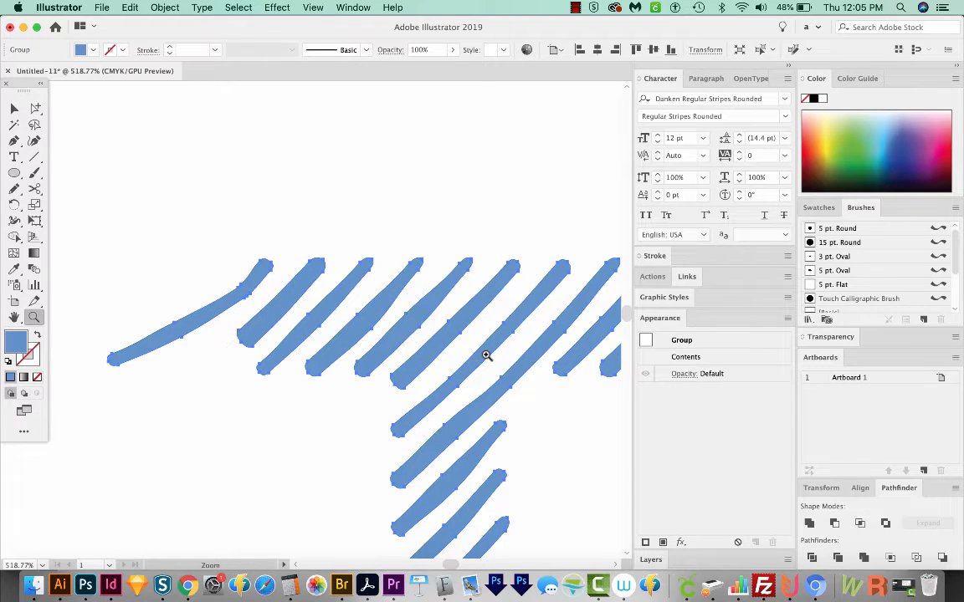
{"action": "scroll", "coordinate": [487, 355], "scroll_direction": "right", "scroll_amount": 1}
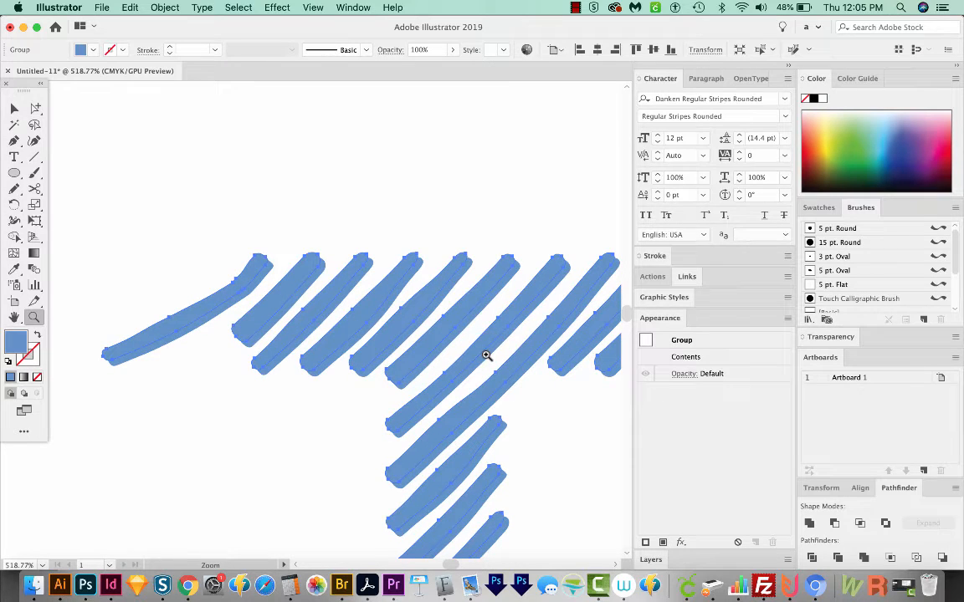
- Check General Preferences, then make the back copy of the strands a lighter blue
{"action": "key", "text": "v"}
{"action": "key", "text": "super+k"}
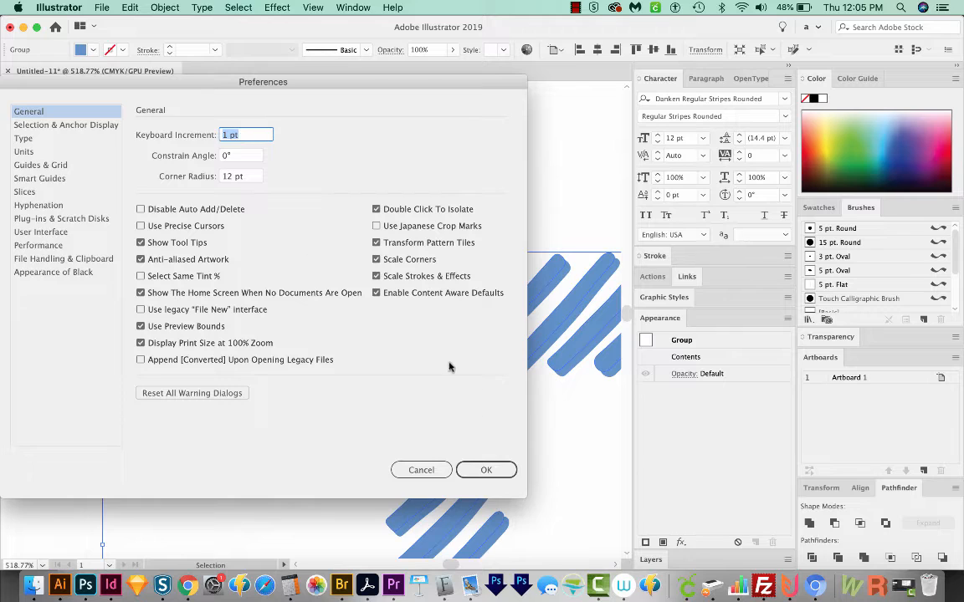
{"action": "left_click", "coordinate": [486, 469]}
{"action": "key", "text": "z"}
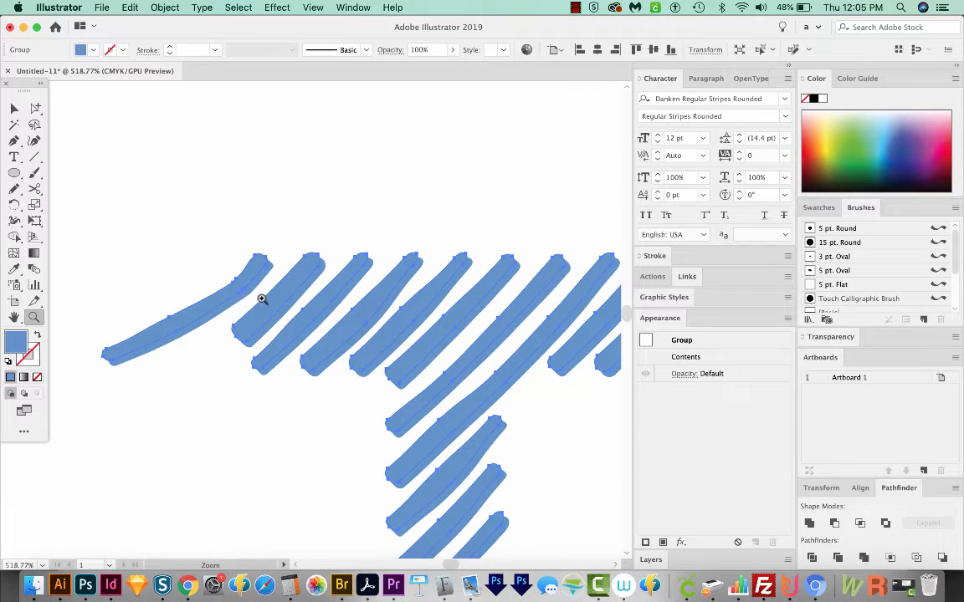
{"action": "left_click", "coordinate": [888, 124]}
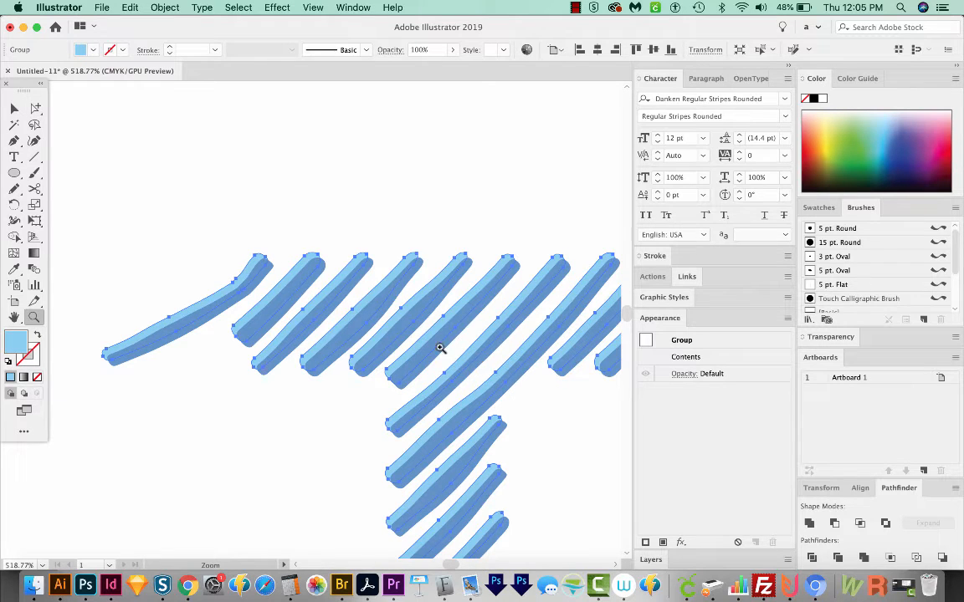
- Select the strand copy group and nudge it down and right with the arrow keys
{"action": "key", "text": "v"}
{"action": "left_click", "coordinate": [300, 242]}
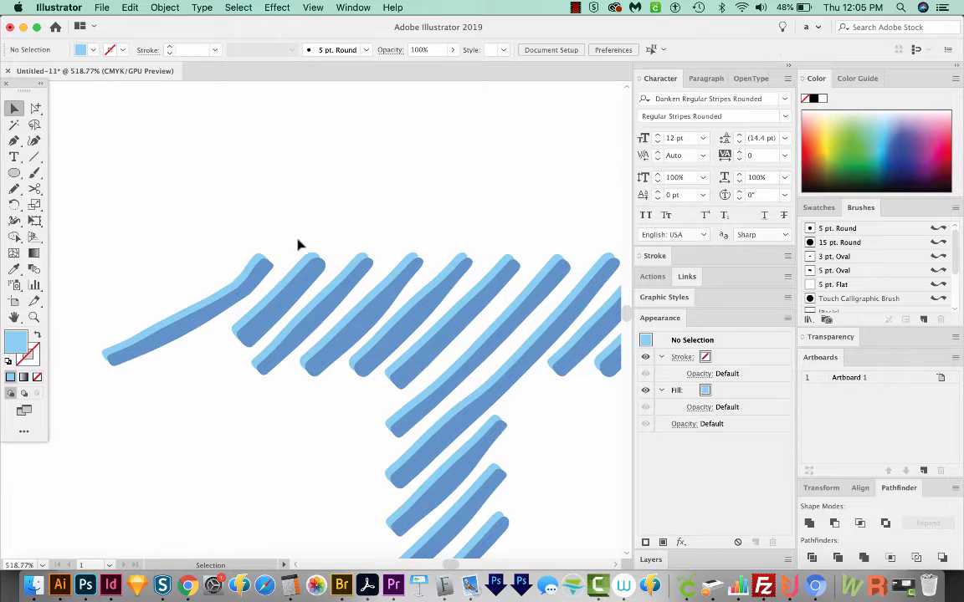
{"action": "left_click", "coordinate": [256, 293]}
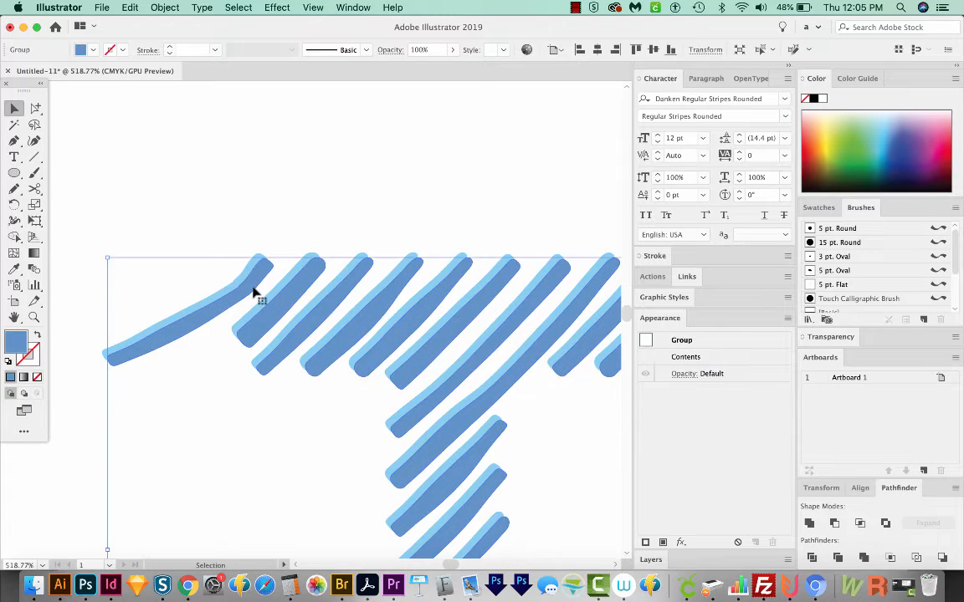
{"action": "key", "text": "a"}
{"action": "left_click", "coordinate": [255, 292]}
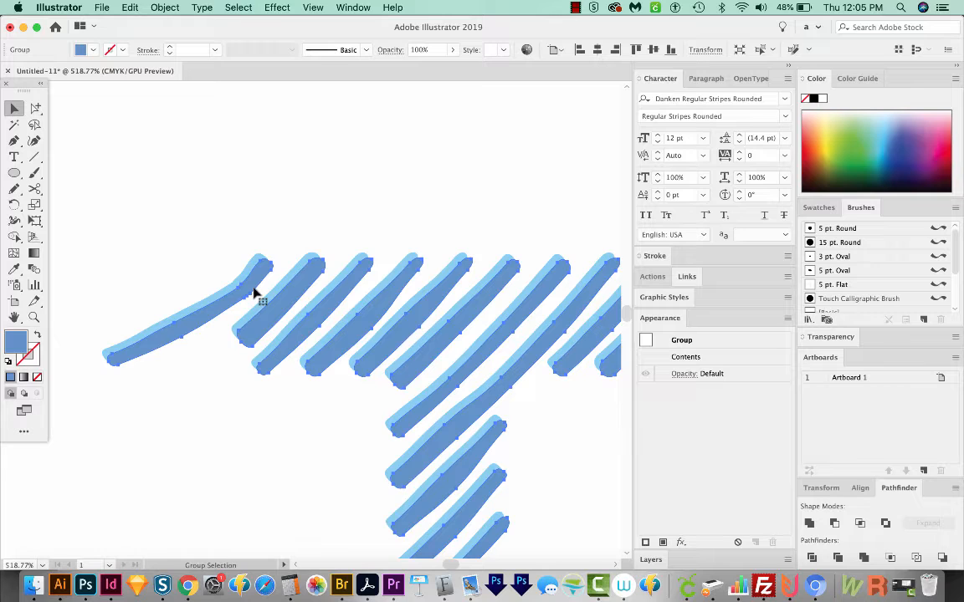
{"action": "key", "text": "v"}
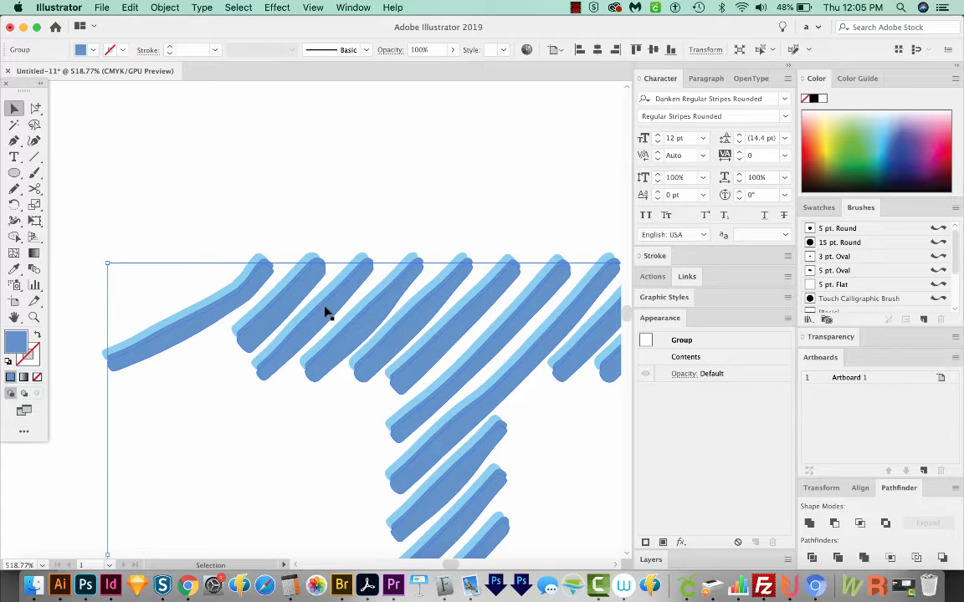
{"action": "key", "text": "Down"}
{"action": "key", "text": "Right"}
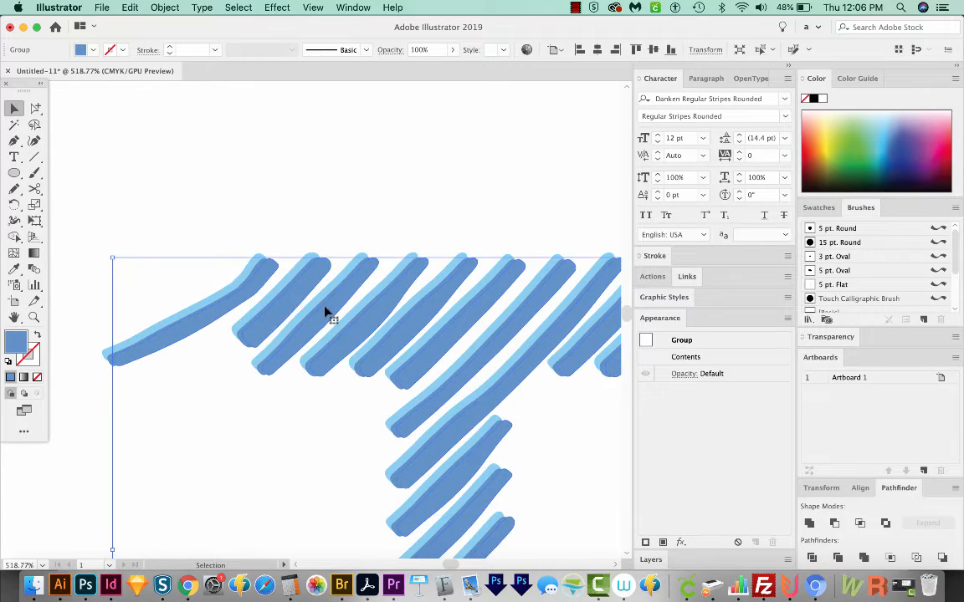
{"action": "key", "text": "ctrl+a"}
{"action": "key", "text": "Right"}
{"action": "key", "text": "Left"}
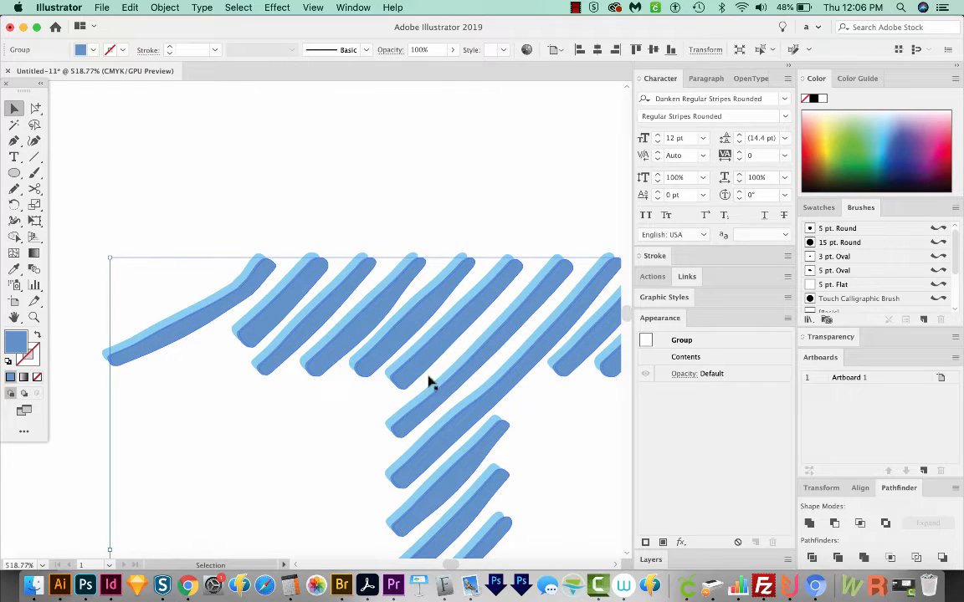
- Fill the offset copy with dark blue #224f7f and zoom to 100% to view the whole word
{"action": "double_click", "coordinate": [17, 343]}
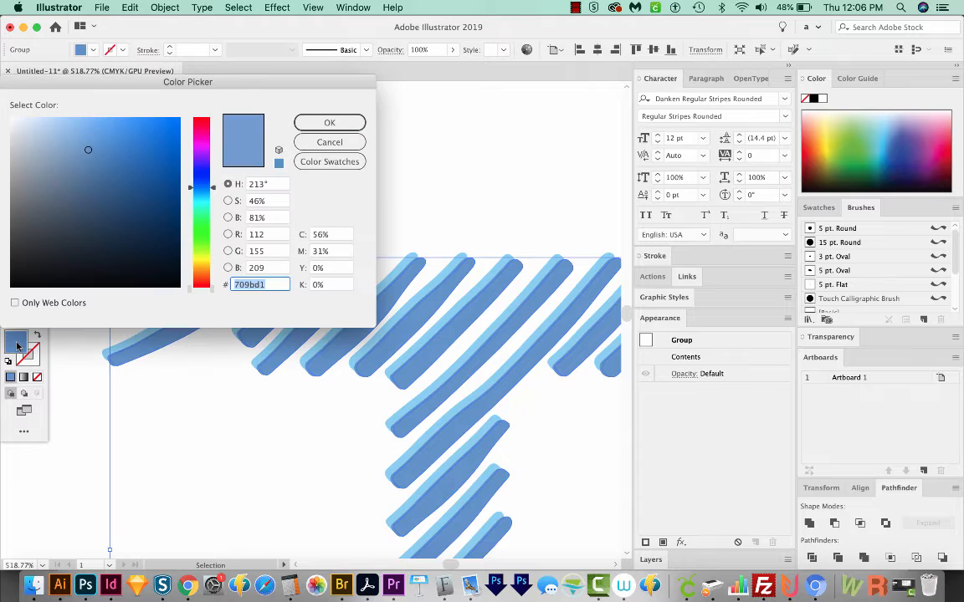
{"action": "left_click", "coordinate": [134, 203]}
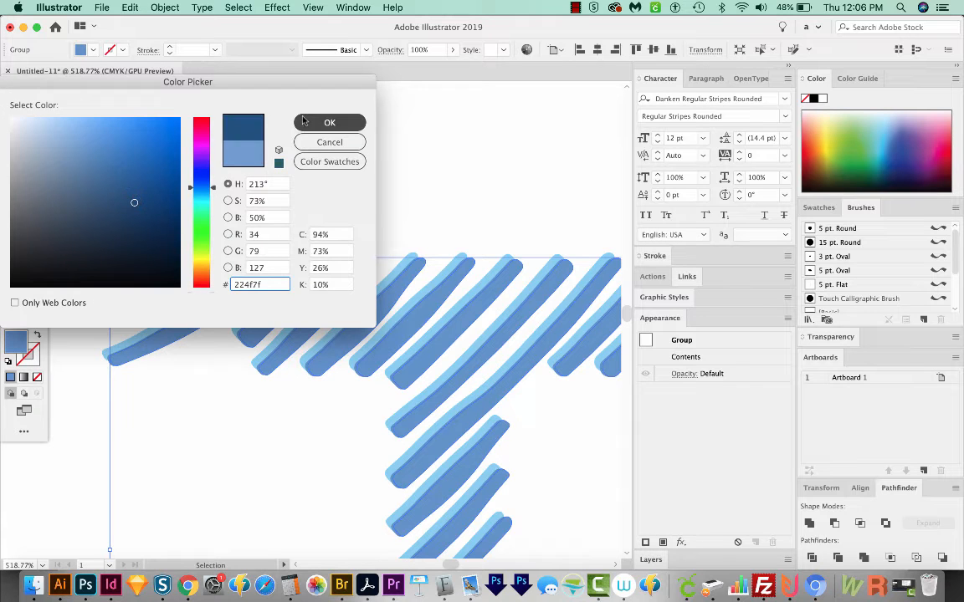
{"action": "left_click", "coordinate": [329, 123]}
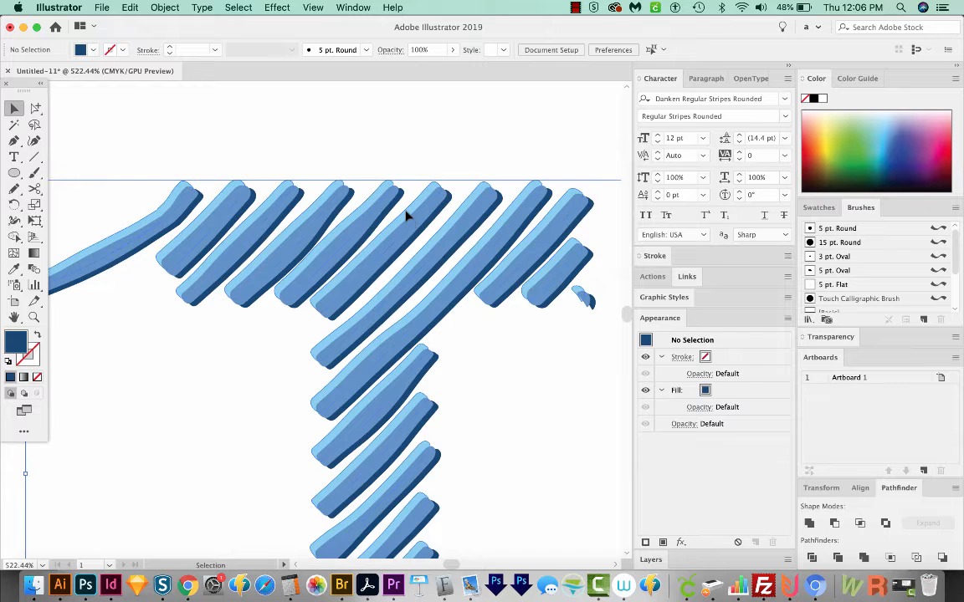
{"action": "left_click", "coordinate": [408, 217]}
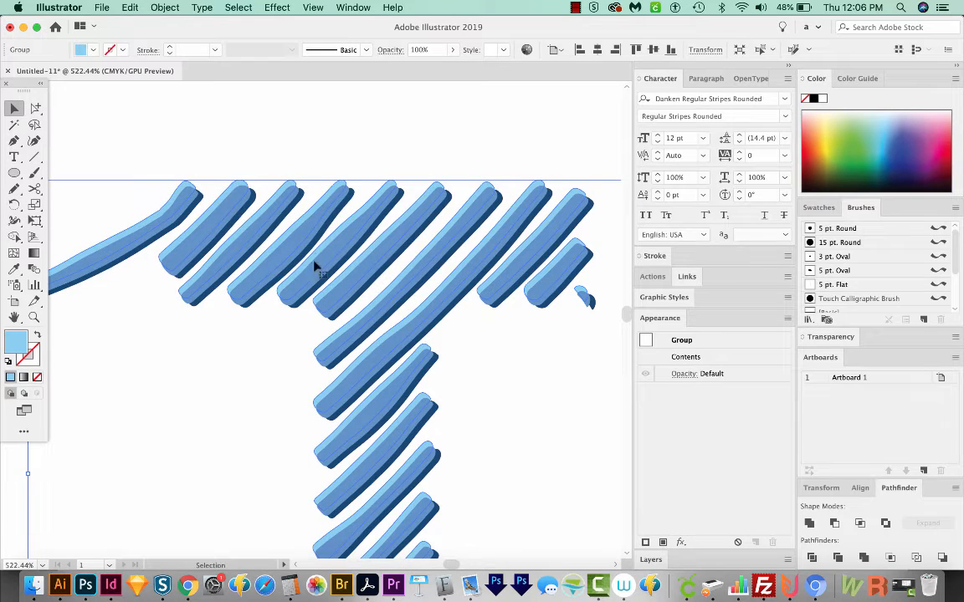
{"action": "key", "text": "super+1"}
{"action": "left_click", "coordinate": [464, 322], "text": "shift"}
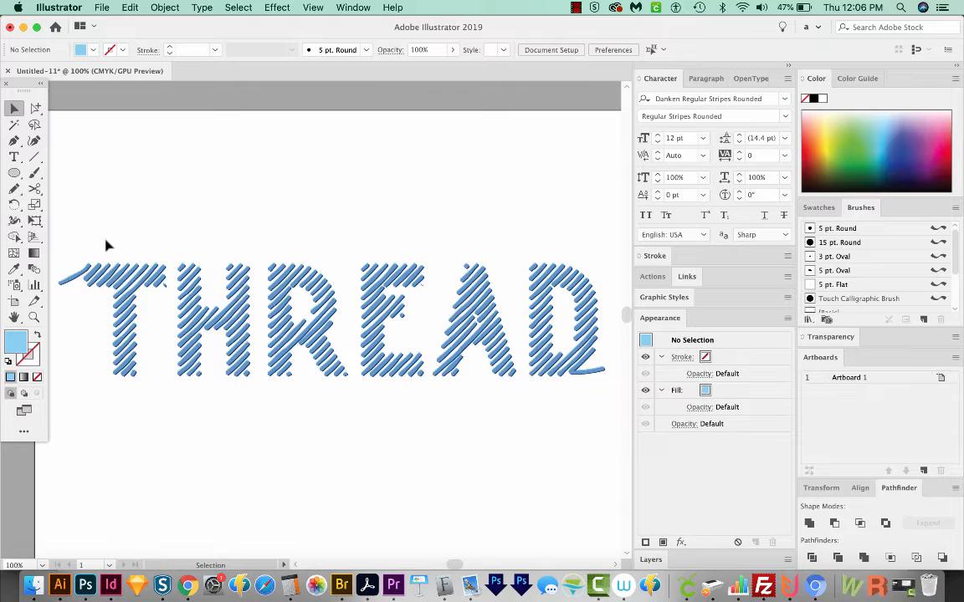
- Select all of THREAD, undo the stray crosshatch transform, and Unite the strand shapes in Pathfinder
{"action": "left_click_drag", "start_coordinate": [69, 239], "coordinate": [609, 393]}
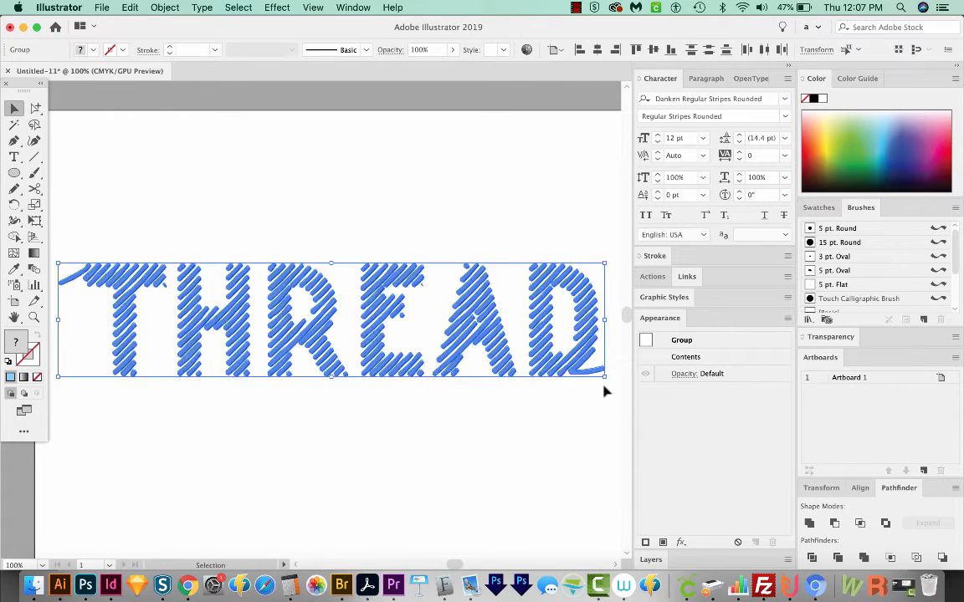
{"action": "key", "text": "super+f"}
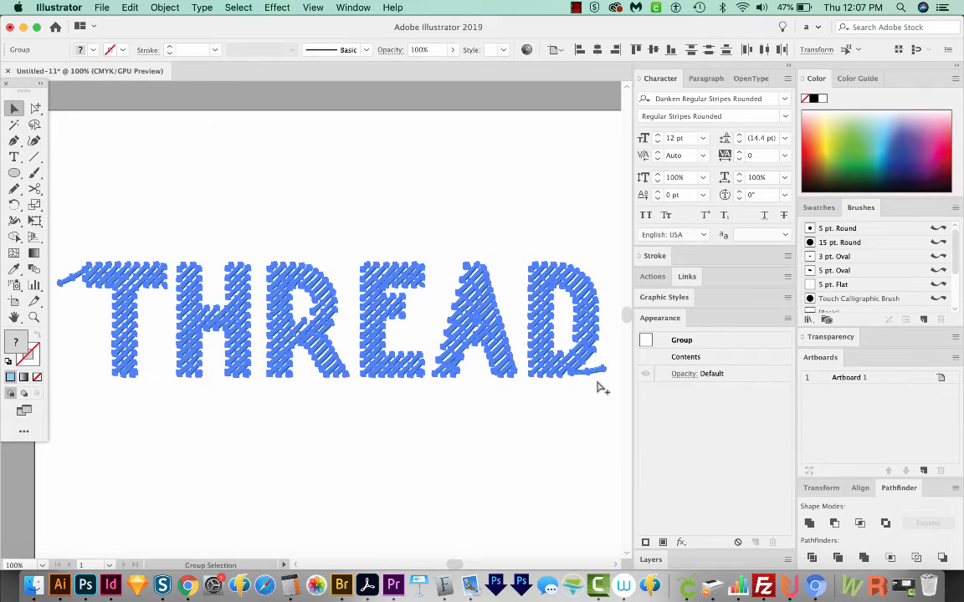
{"action": "key", "text": "super+z"}
{"action": "key", "text": "super+shift+z"}
{"action": "key", "text": "super+z"}
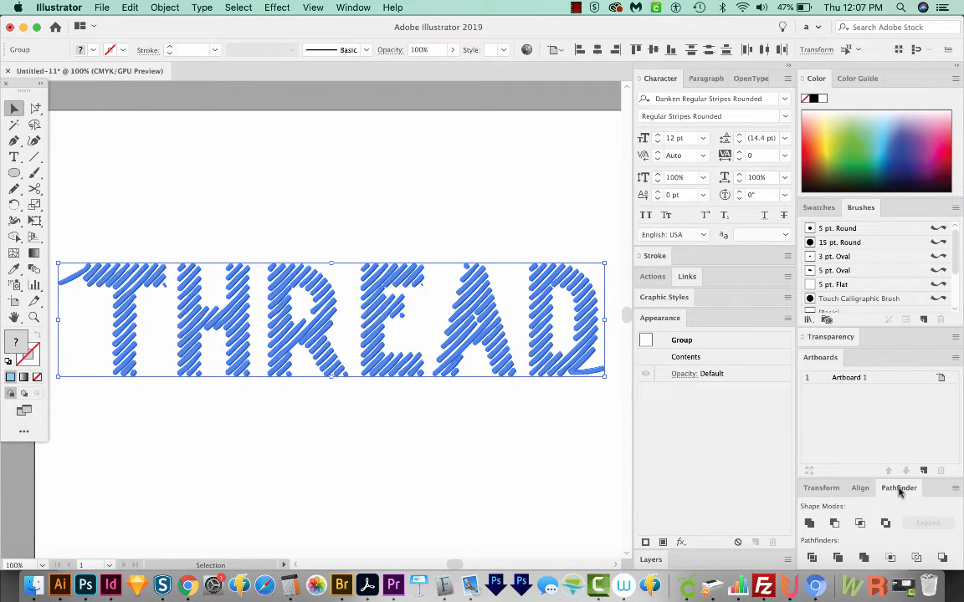
{"action": "left_click", "coordinate": [809, 524]}
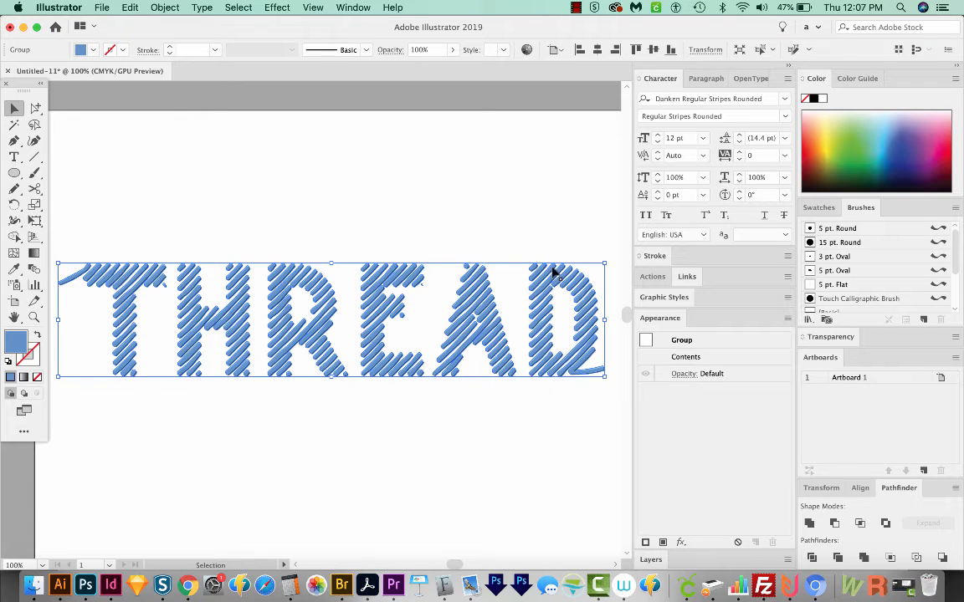
- Apply a Drop Shadow: Multiply 25%, 1 pt offsets, 2 pt blur, with Preview on
{"action": "left_click", "coordinate": [277, 12]}
{"action": "mouse_move", "coordinate": [294, 179]}
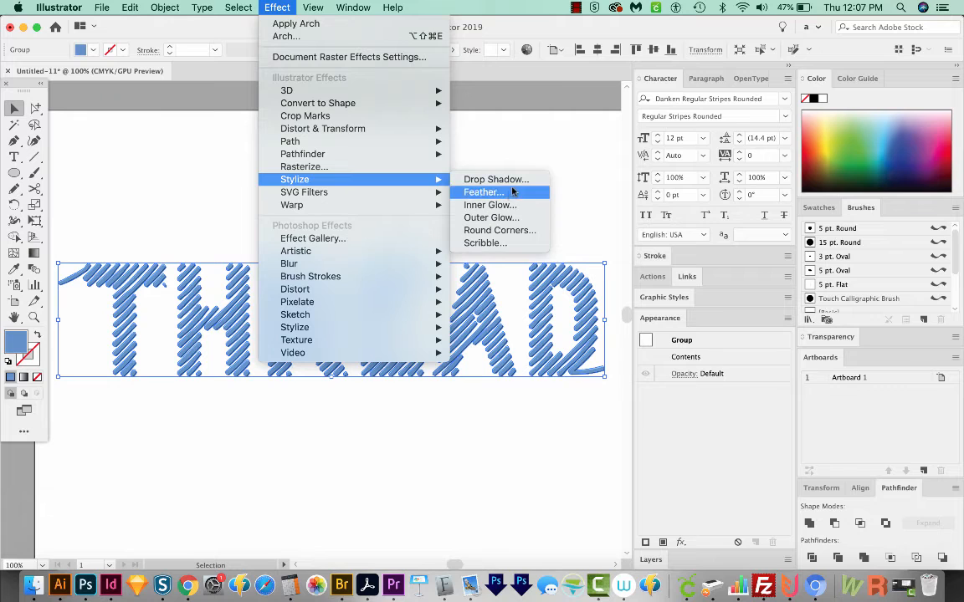
{"action": "left_click", "coordinate": [495, 179]}
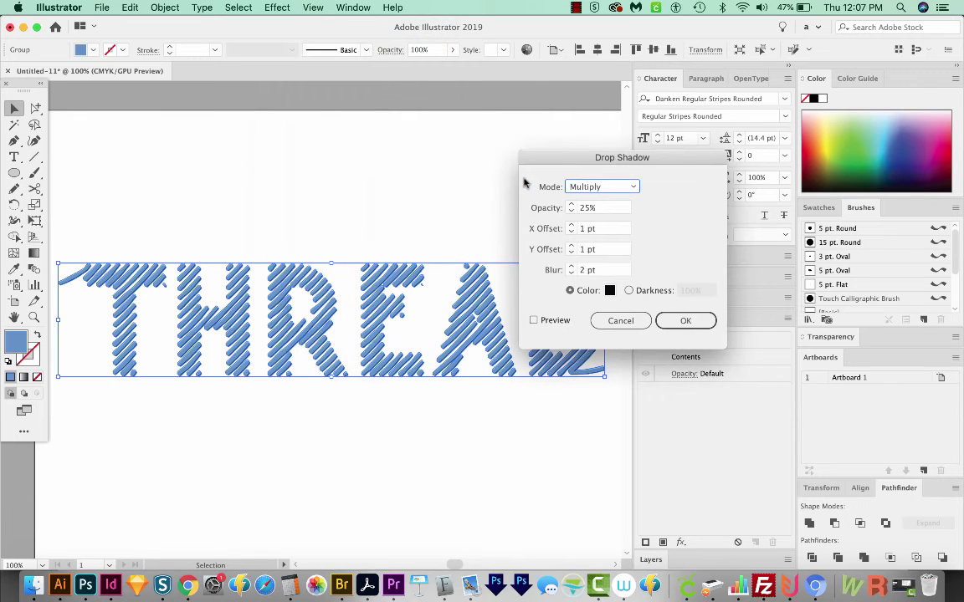
{"action": "left_click", "coordinate": [532, 320]}
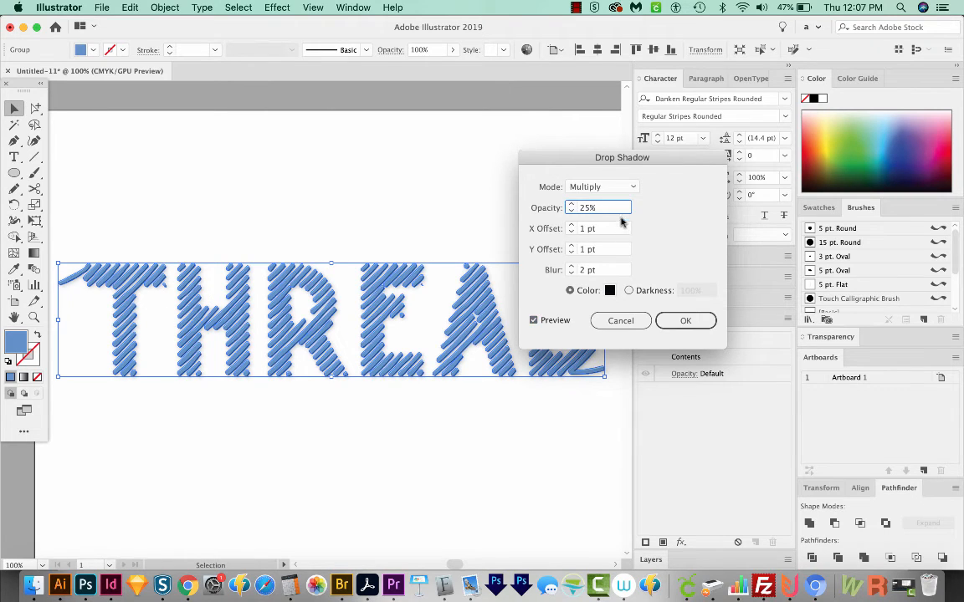
{"action": "key", "text": "Tab"}
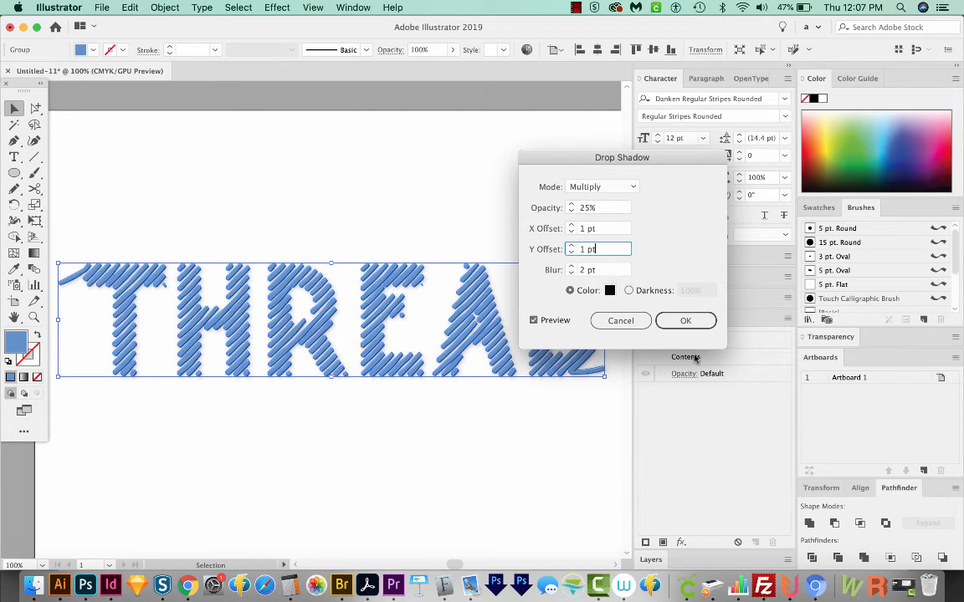
{"action": "left_click", "coordinate": [685, 320]}
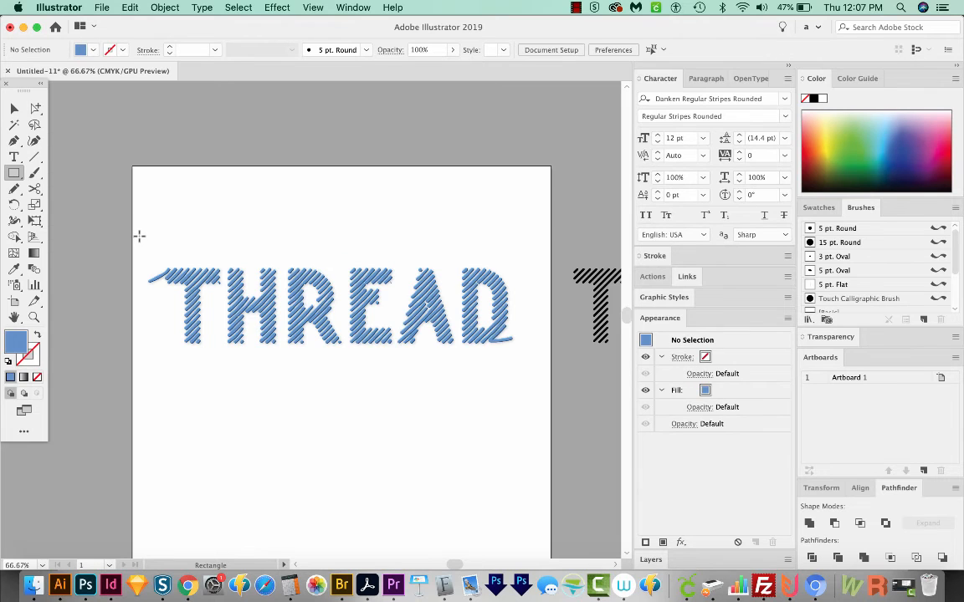
- Draw a rectangle over THREAD, send it to back, and fill it dark blue
{"action": "left_click_drag", "start_coordinate": [137, 234], "coordinate": [547, 368]}
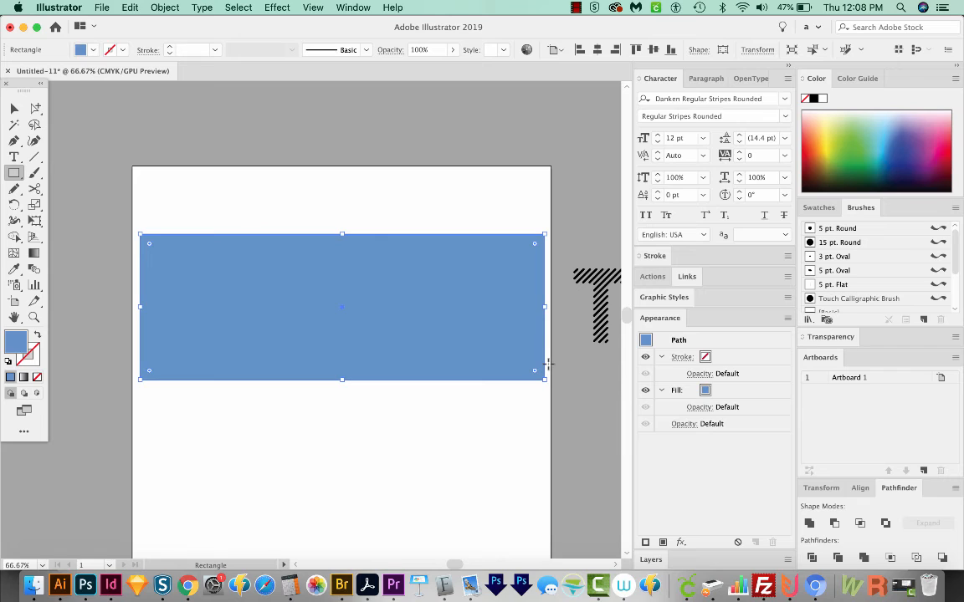
{"action": "key", "text": "super+shift+bracketleft"}
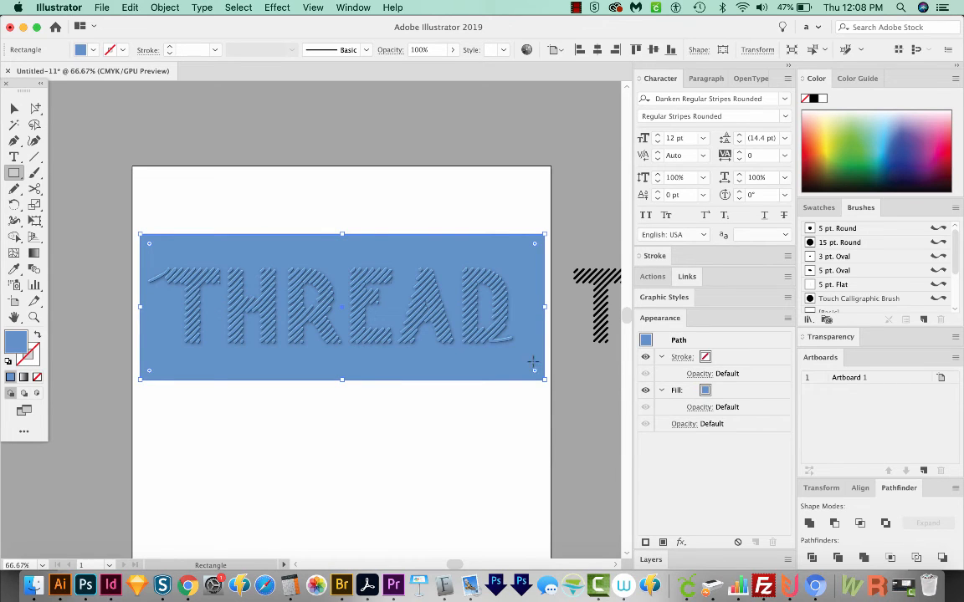
{"action": "left_click", "coordinate": [890, 161]}
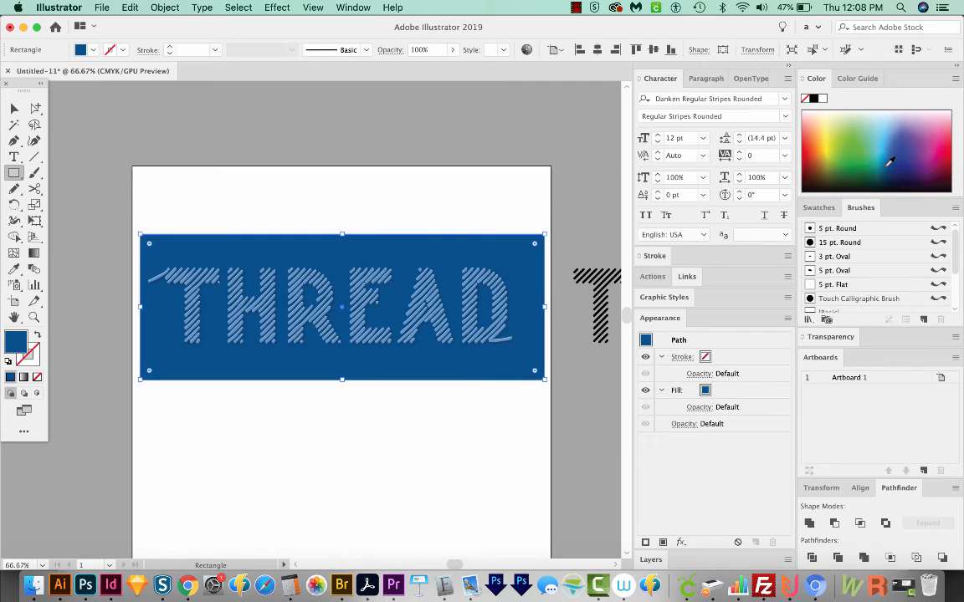